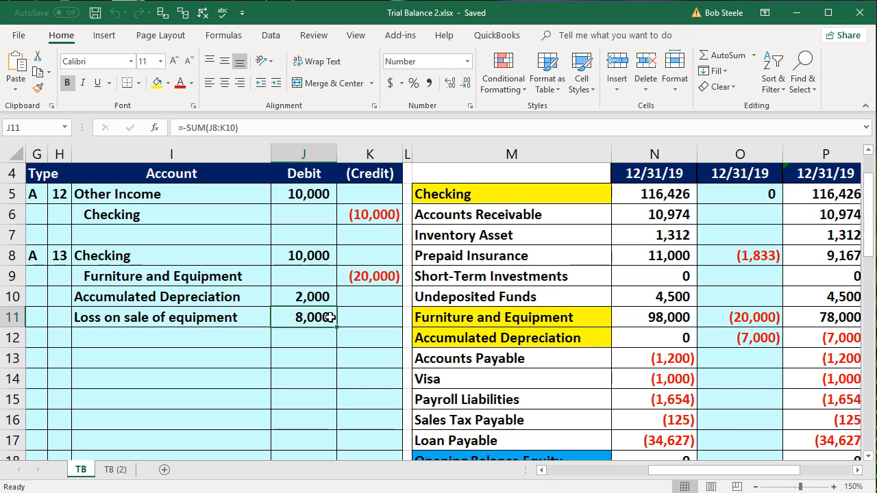
- Review journal entries 12 and 13 and compare them with the adjustment and balance columns of the trial balance
left_click(240, 192)
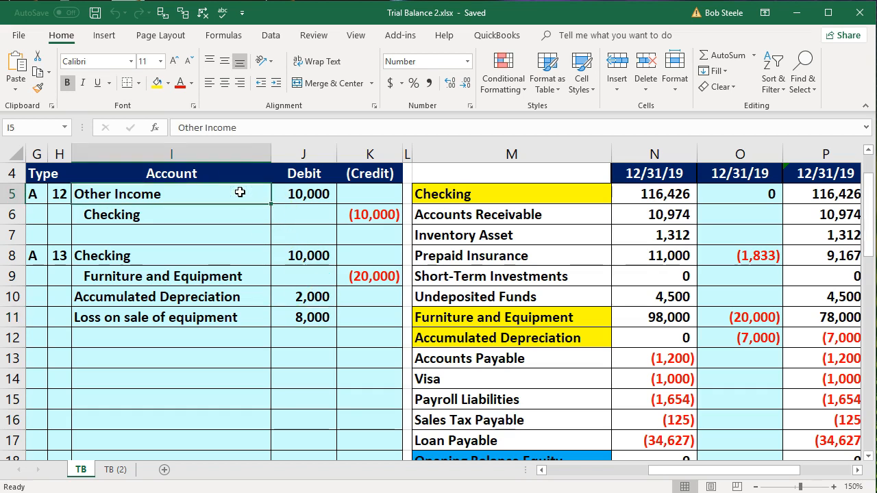
left_click(229, 255)
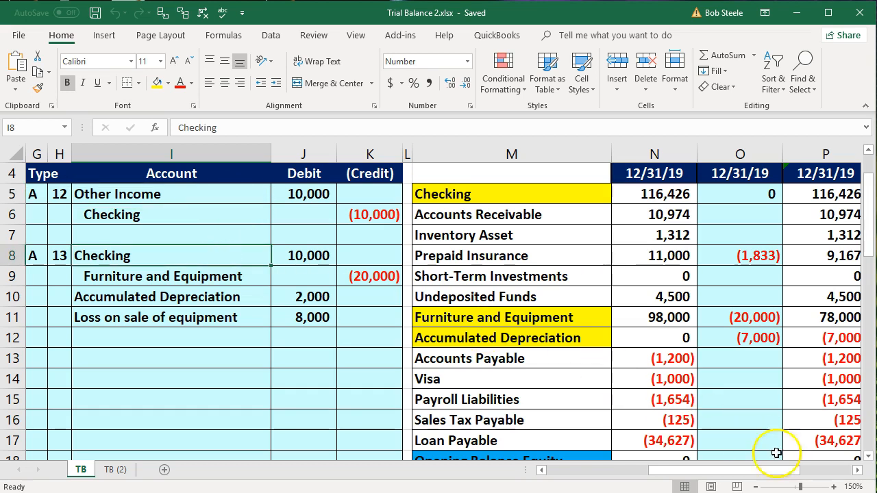
left_click(858, 471)
left_click(858, 470)
left_click(857, 471)
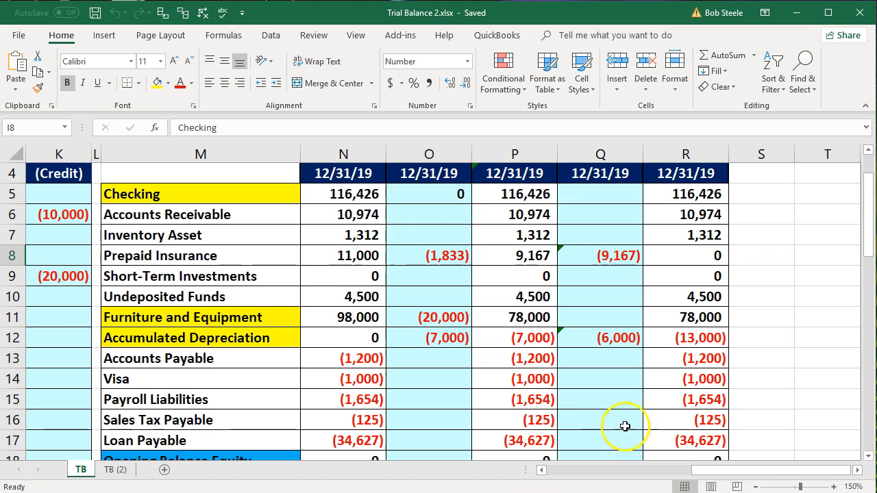
left_click_drag(724, 471, 594, 480)
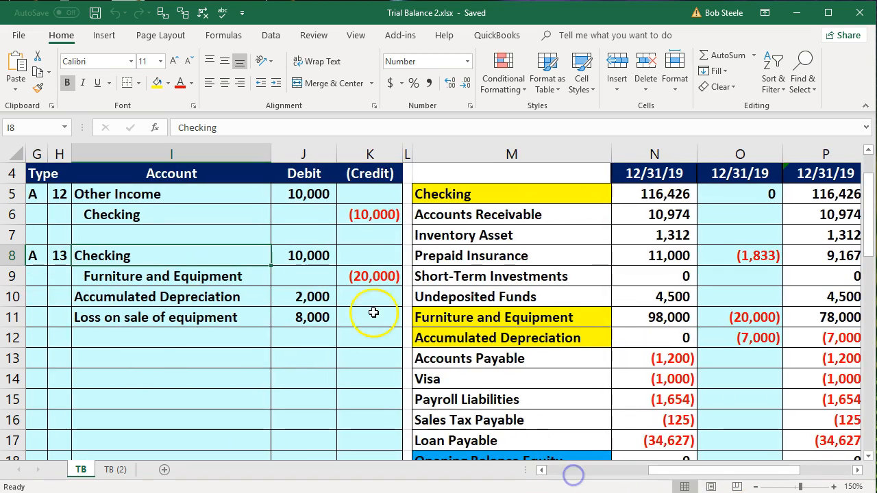
left_click(143, 332)
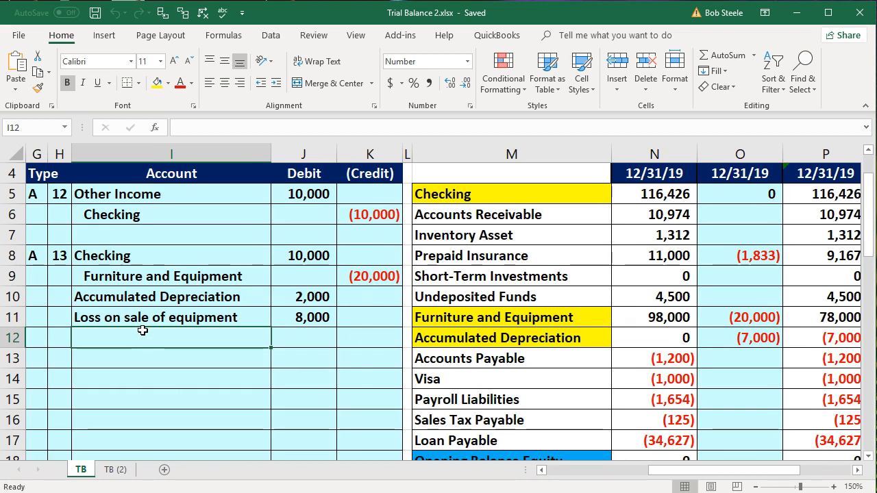
- Start a new journal entry in row 13 with type TR and an entry number calculated as H8+1
left_click(38, 354)
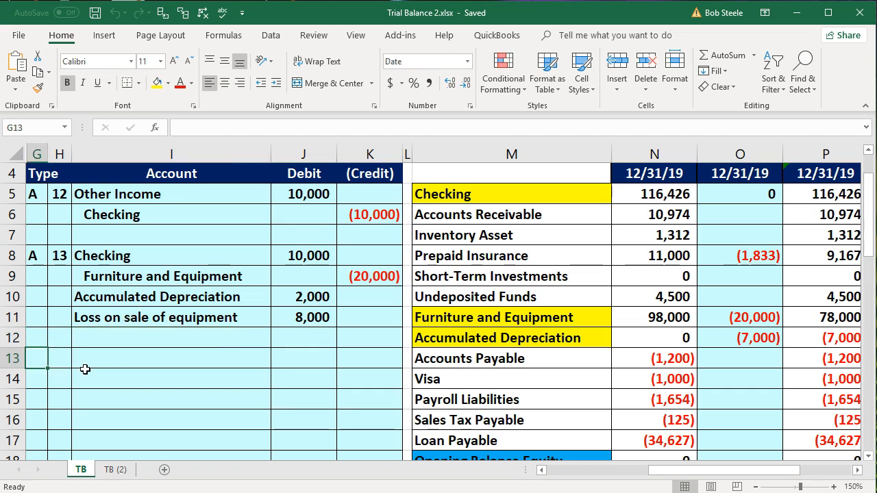
type("TR")
key("Tab")
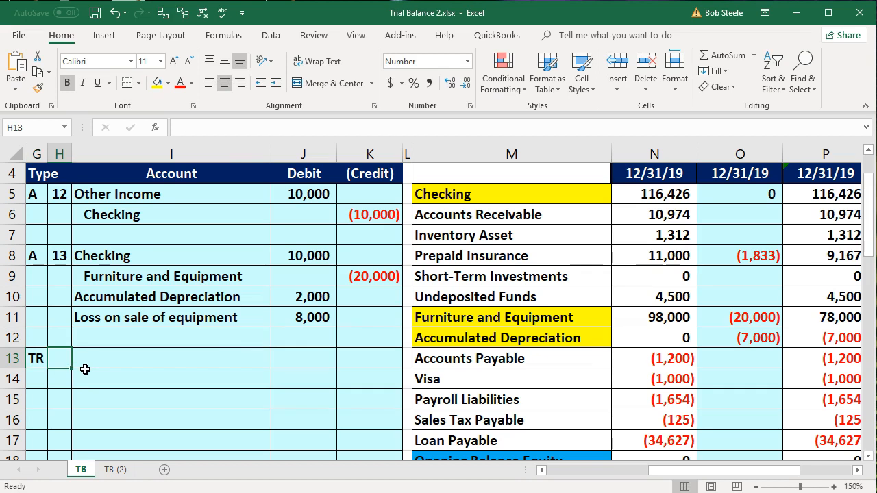
type("=")
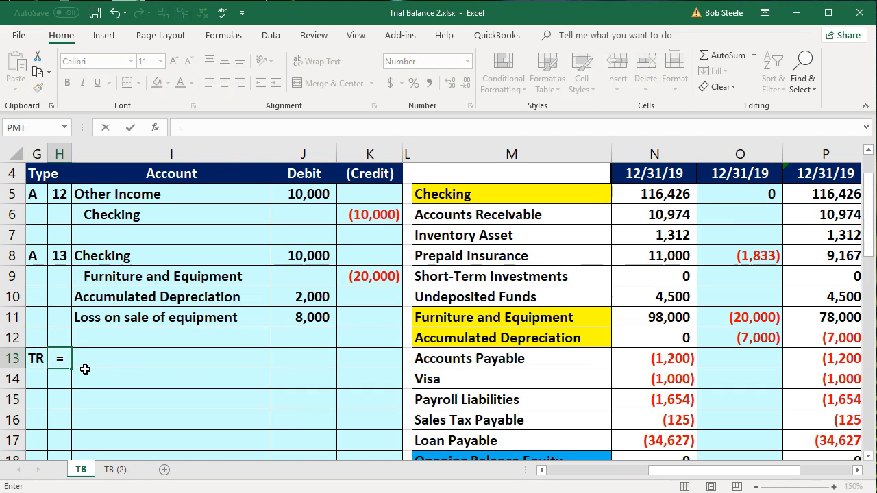
left_click(59, 254)
type("+1")
key("Return")
- Link the account name in I13 to the Checking account in I8 of entry 13
key("Right")
key("Right")
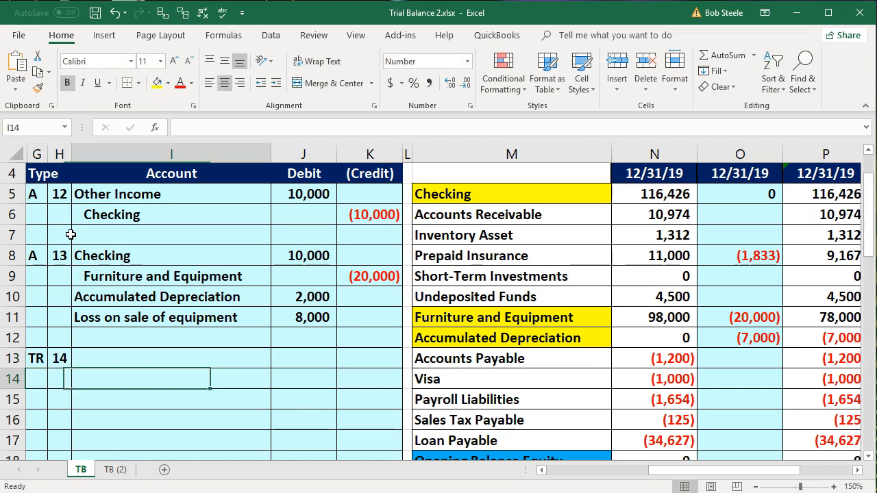
key("Up")
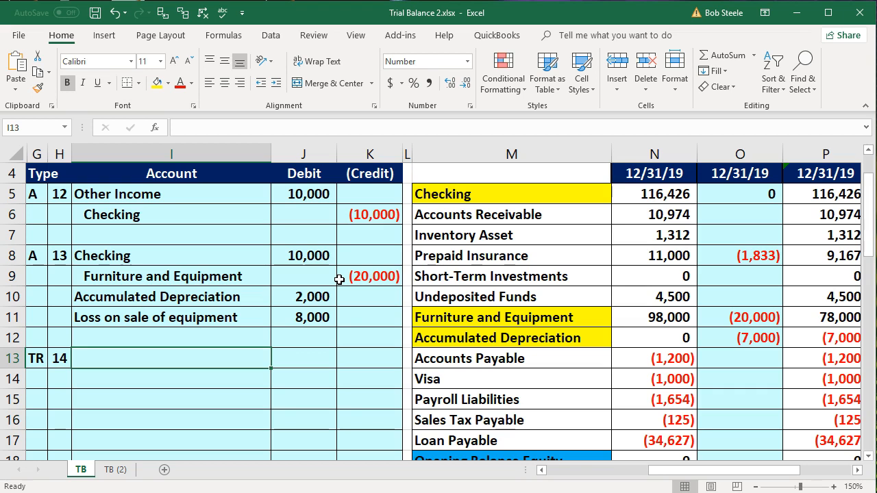
left_click_drag(213, 263, 200, 317)
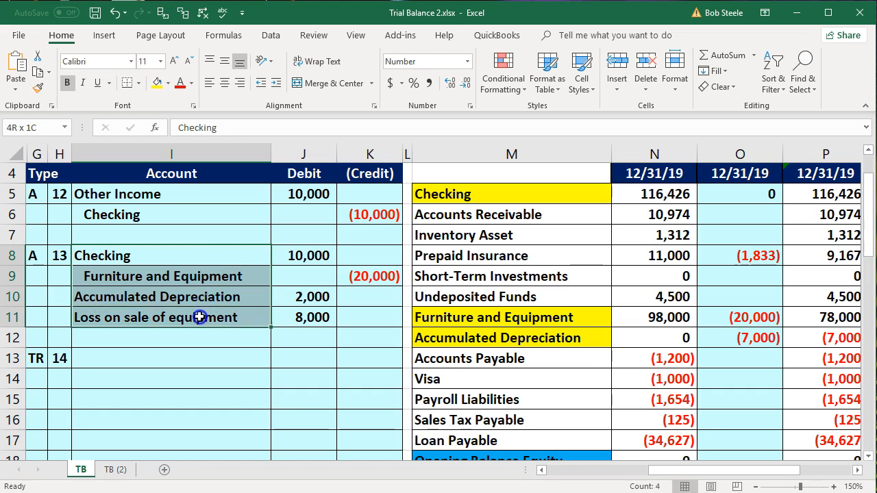
left_click(199, 358)
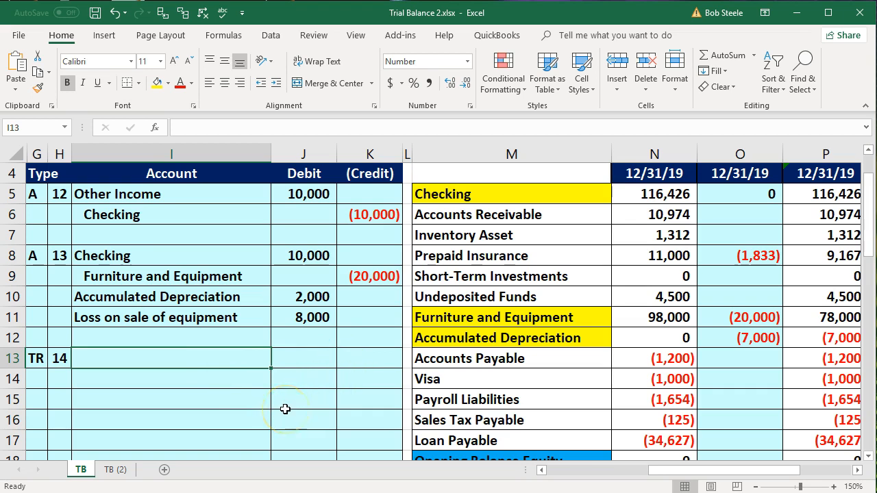
type("=")
key("Up")
key("Up")
key("Up")
key("Up")
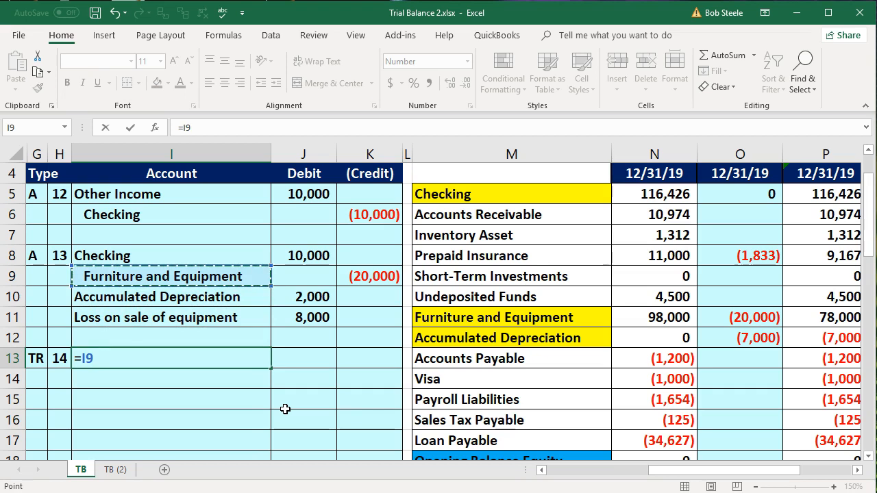
key("Up")
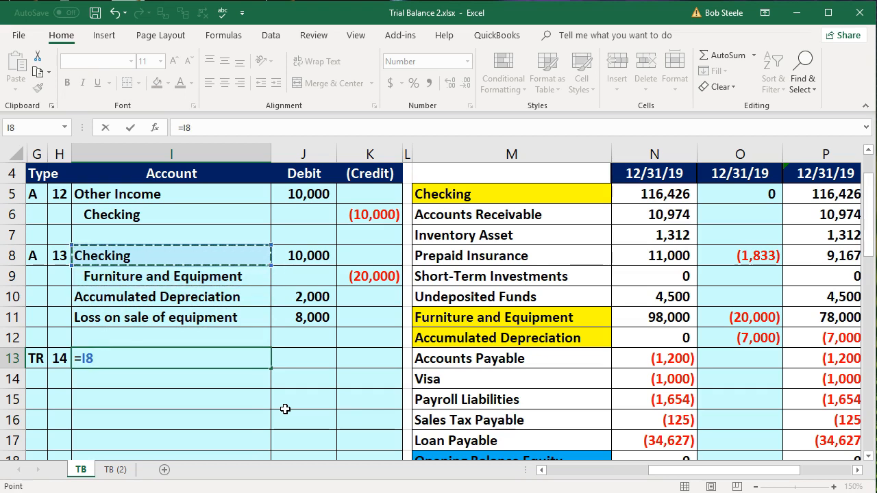
key("Tab")
- Credit Checking in K13 with a formula that reverses the debit amount in J8
key("Up")
key("Up")
key("Up")
key("Up")
key("Up")
key("Down")
key("Down")
key("Down")
key("Down")
key("Down")
key("Right")
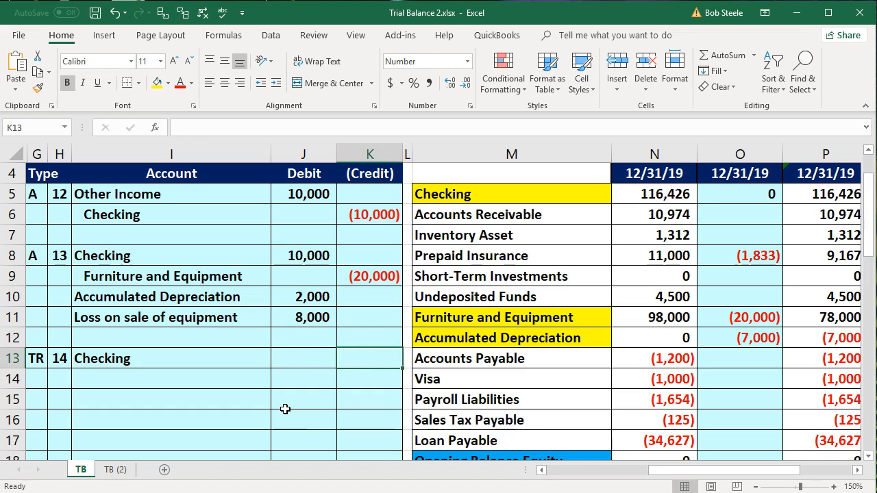
type("-")
key("Up")
key("Up")
key("Up")
key("Up")
key("Up")
key("Left")
key("Return")
- Link the account name in I14 to Furniture and Equipment in I9
key("Left")
key("Left")
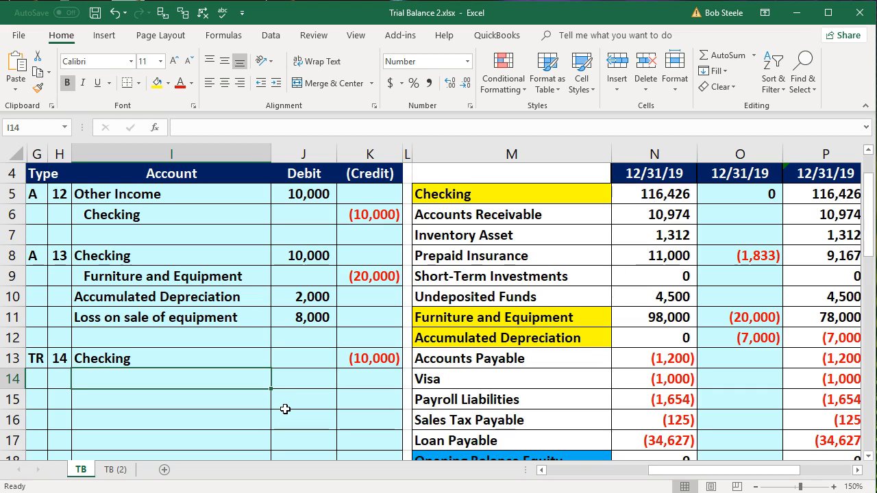
type("=")
key("Up")
key("Up")
key("Up")
key("Up")
key("Up")
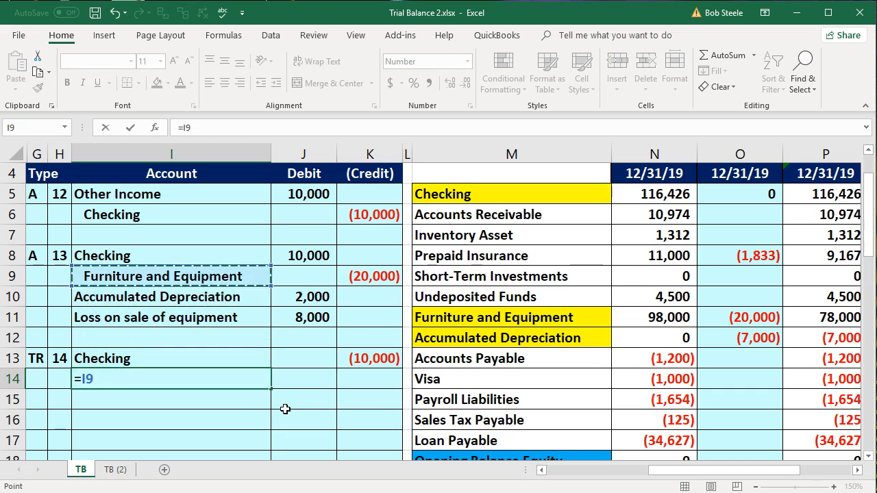
key("Tab")
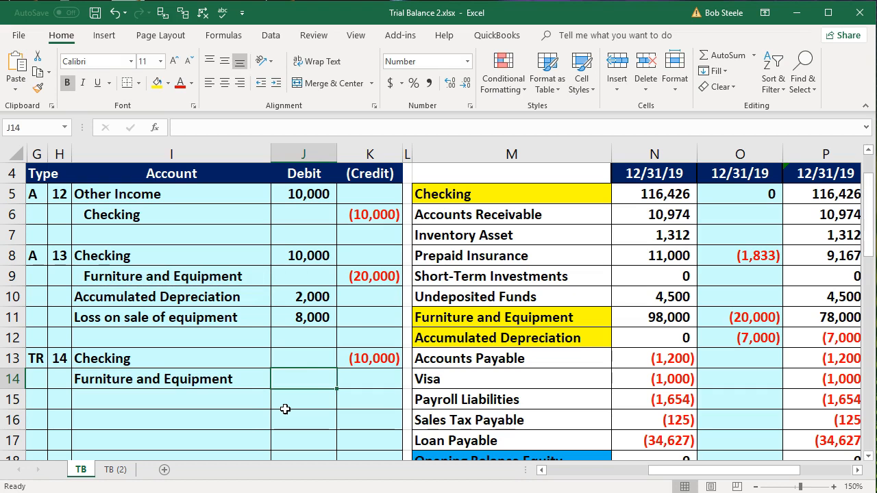
- Debit Furniture and Equipment in J14 with the formula -K9 to reverse its credit in entry 13
type("-")
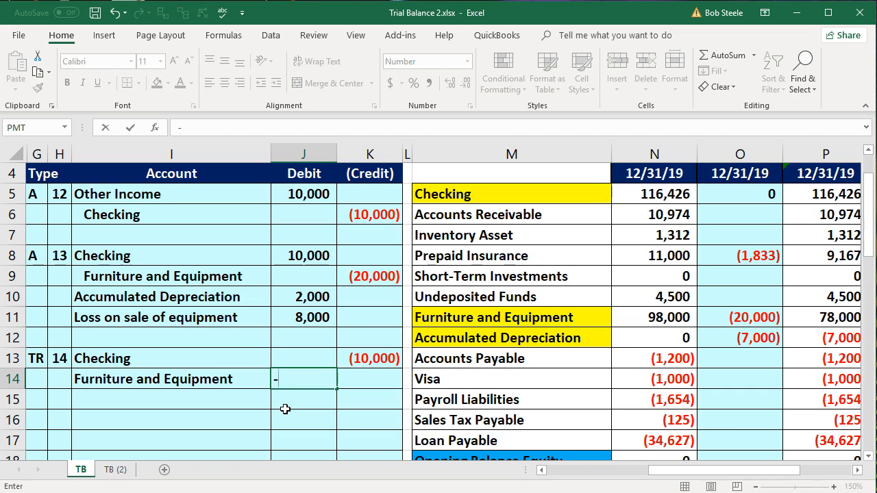
key("Up")
key("Up")
key("Up")
key("Up")
key("Up")
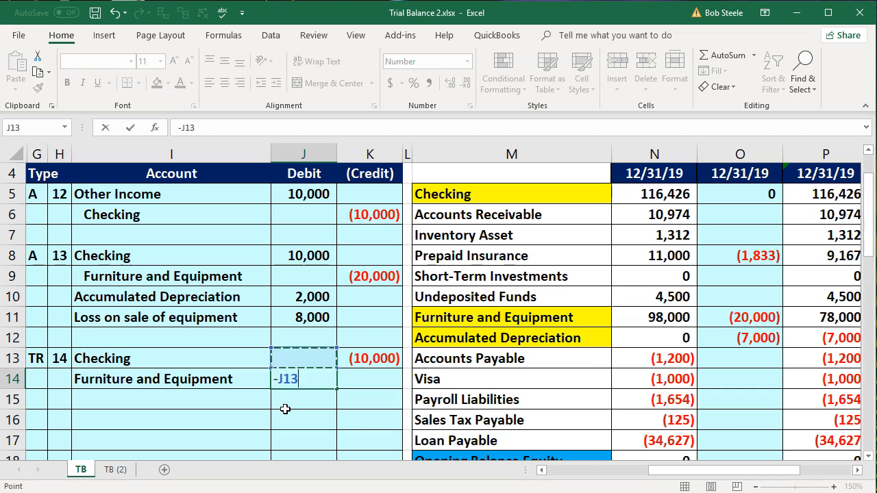
key("Right")
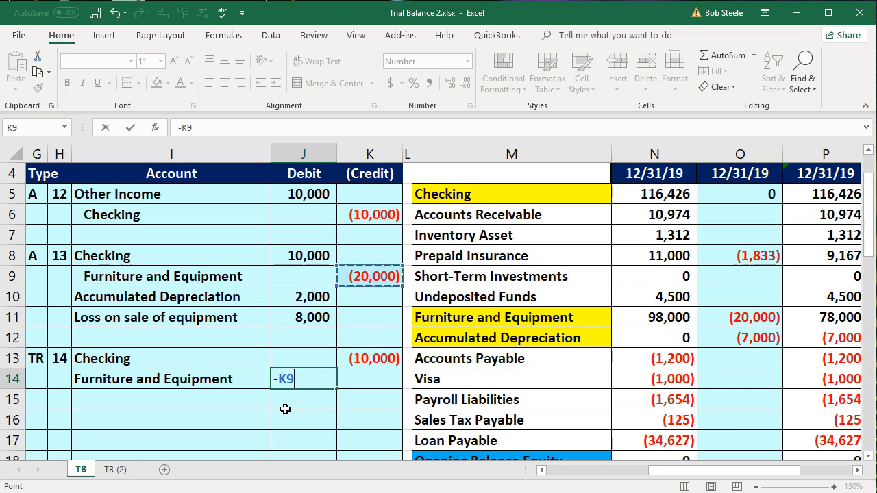
key("Return")
- Link the account name in I15 to Accumulated Depreciation in I10
key("Left")
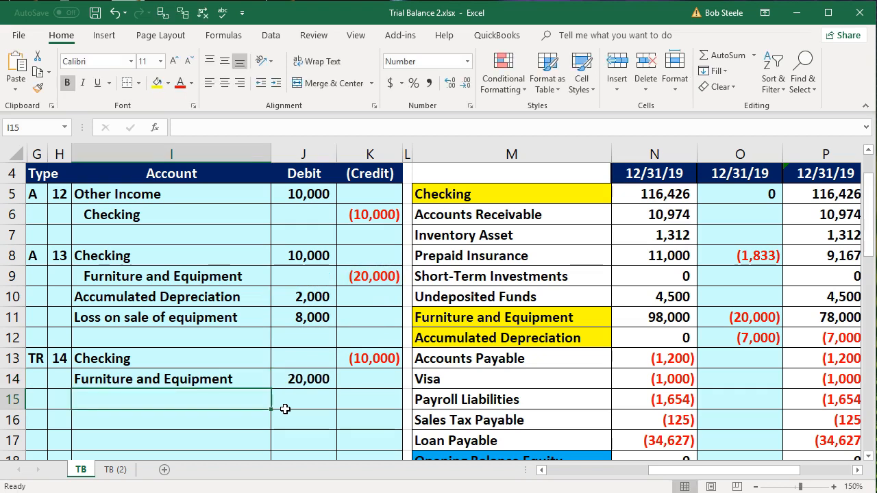
type("=")
key("Up")
key("Up")
key("Up")
key("Up")
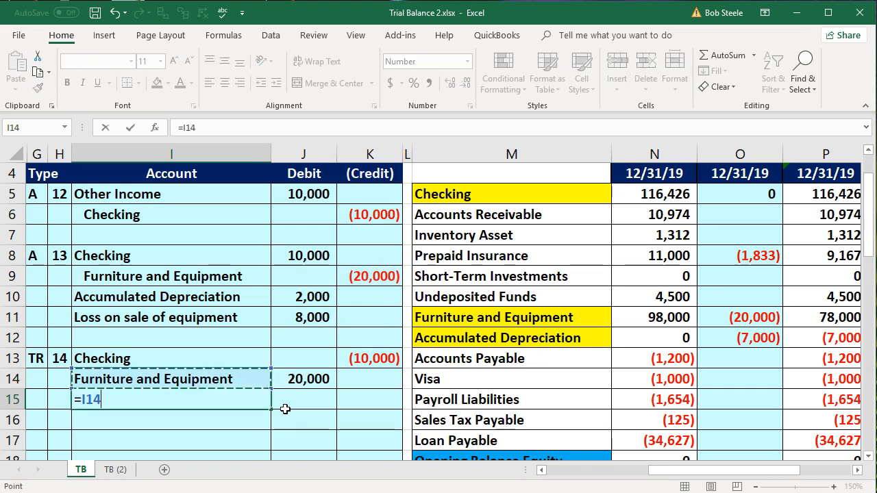
key("Up")
key("Tab")
key("Tab")
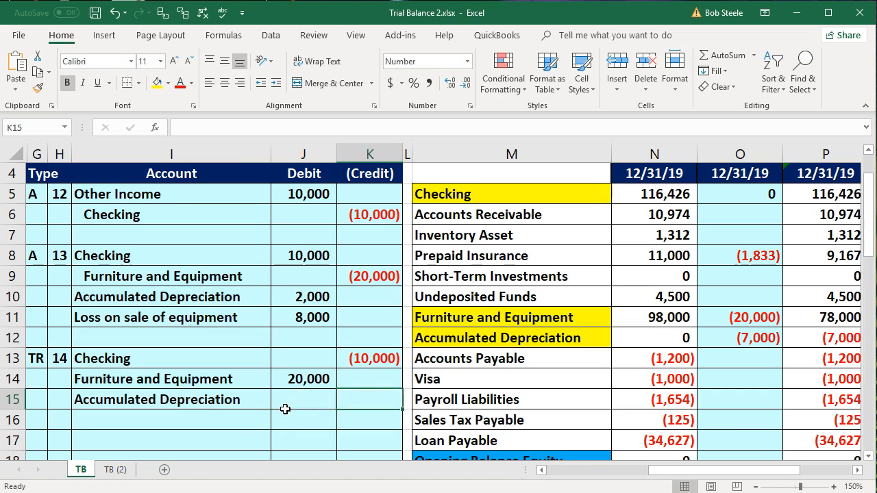
- Credit Accumulated Depreciation in K15 with the formula -J10 to reverse its debit in entry 13
type("-")
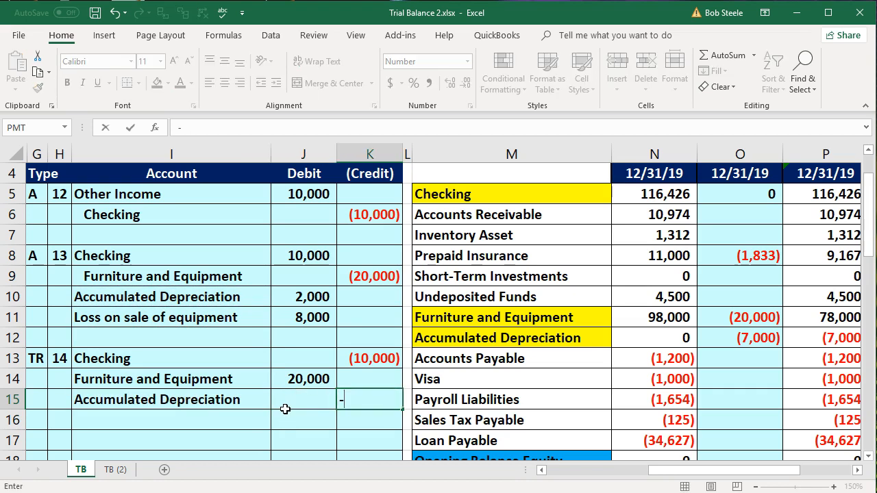
key("Up")
key("Up")
key("Up")
key("Up")
key("Up")
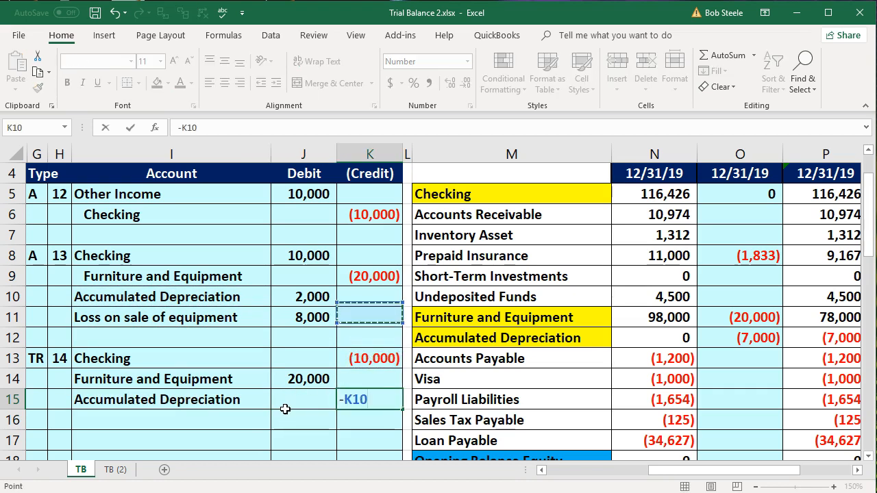
key("Left")
key("Return")
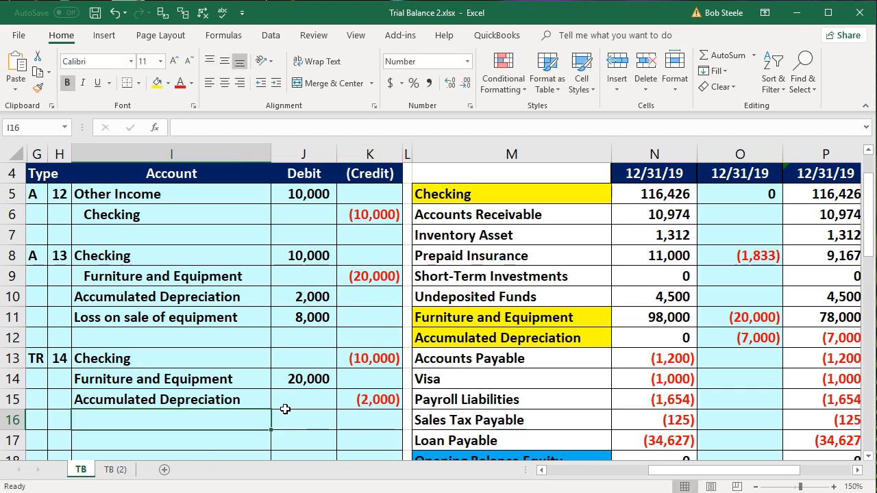
- Link the account name in I16 to Loss on sale of equipment in I11
type("=")
key("Up")
key("Up")
key("Up")
key("Up")
key("Up")
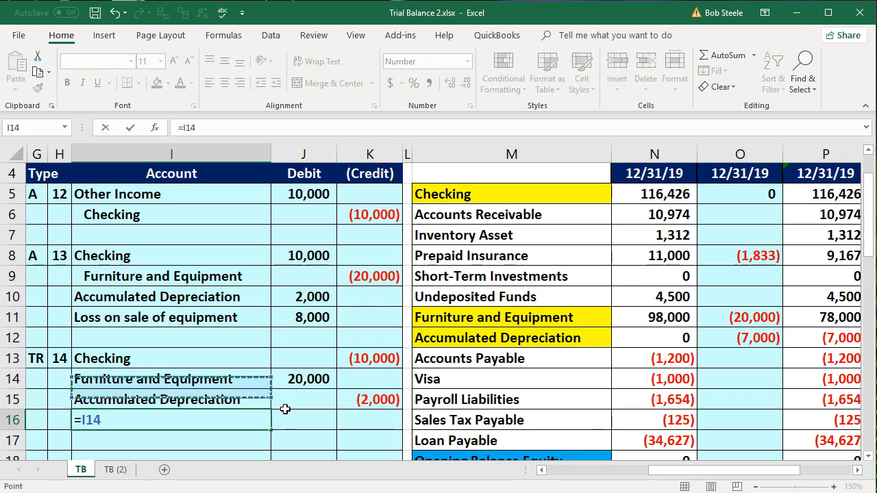
key("Tab")
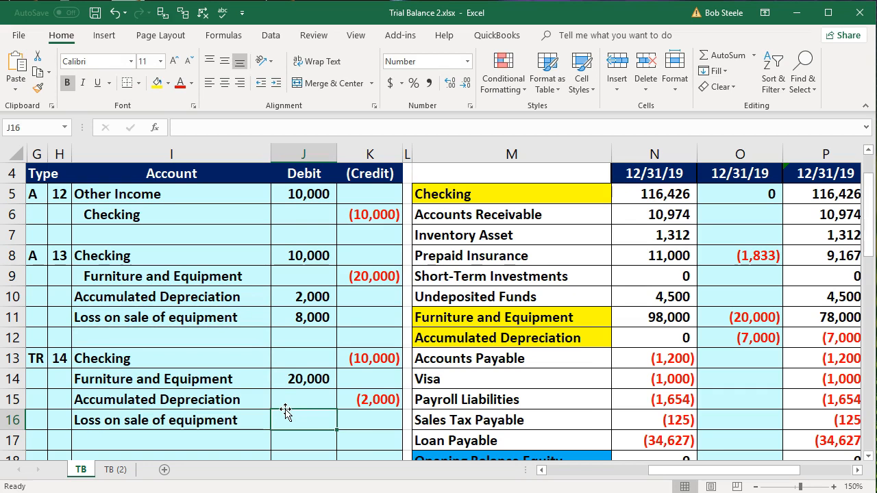
- Credit Loss on sale of equipment in K16 with the formula -J11 to reverse its debit in entry 13
key("Tab")
type("-")
key("Up")
key("Up")
key("Up")
key("Up")
key("Up")
key("Up")
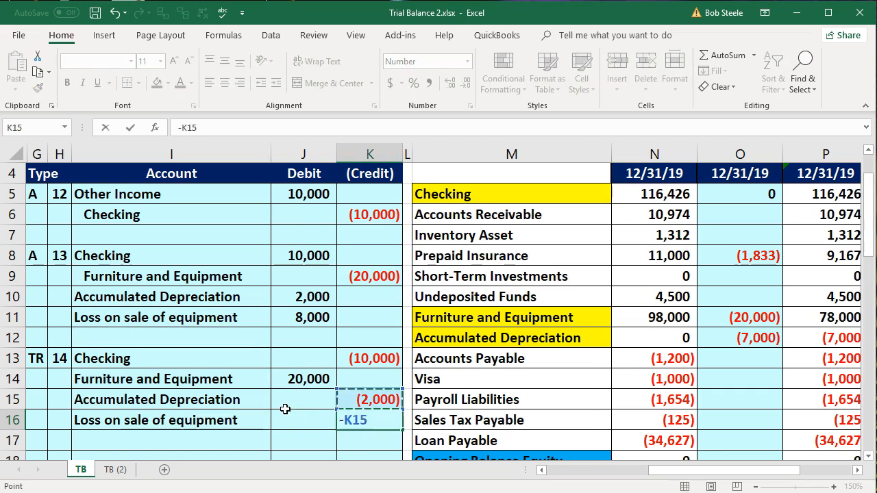
key("Left")
key("Down")
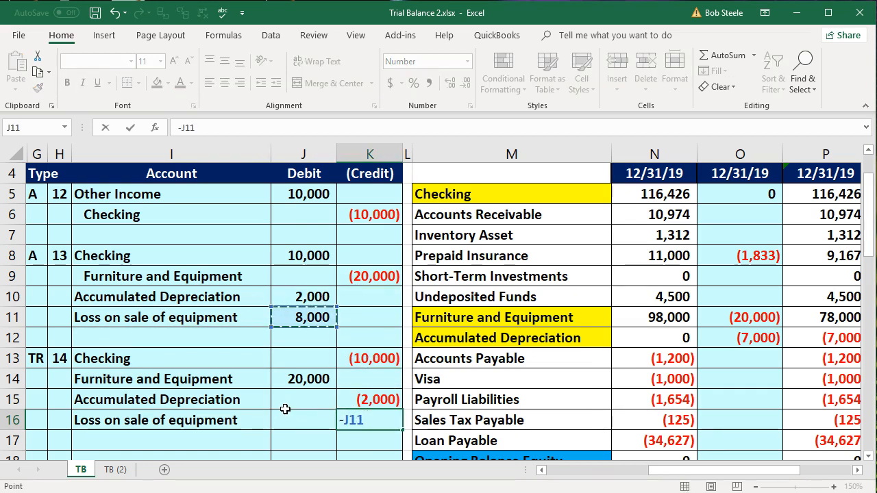
key("Return")
- Post entry 14's Checking credit to the Tax Adjustments column by linking Q5 to K13
key("Down")
key("Down")
key("Down")
key("Down")
key("Down")
key("Down")
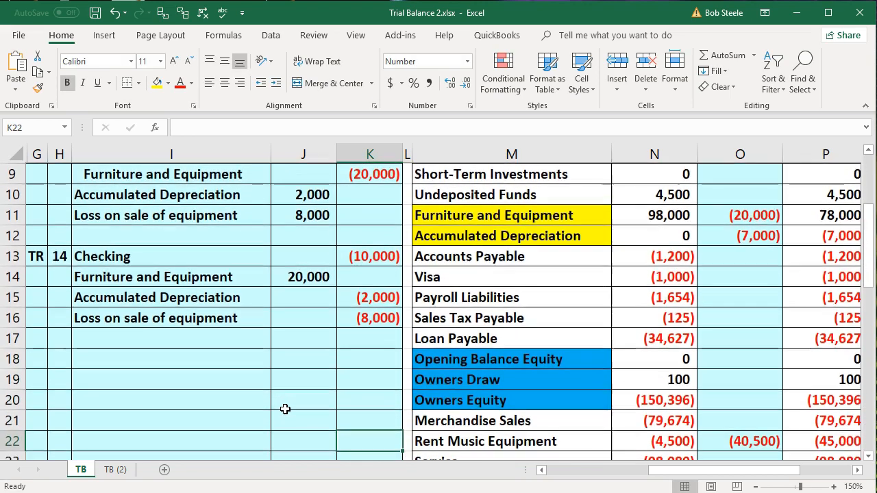
key("Down")
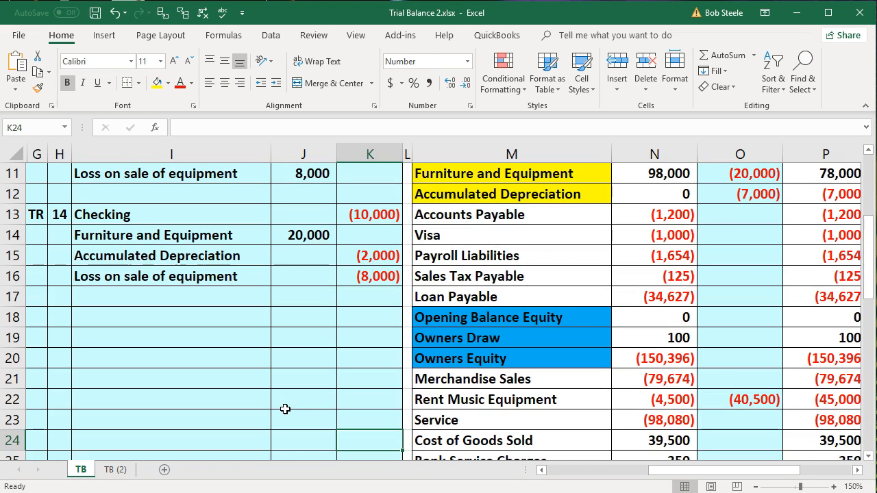
key("Right")
key("Right")
key("Right")
key("Right")
key("Right")
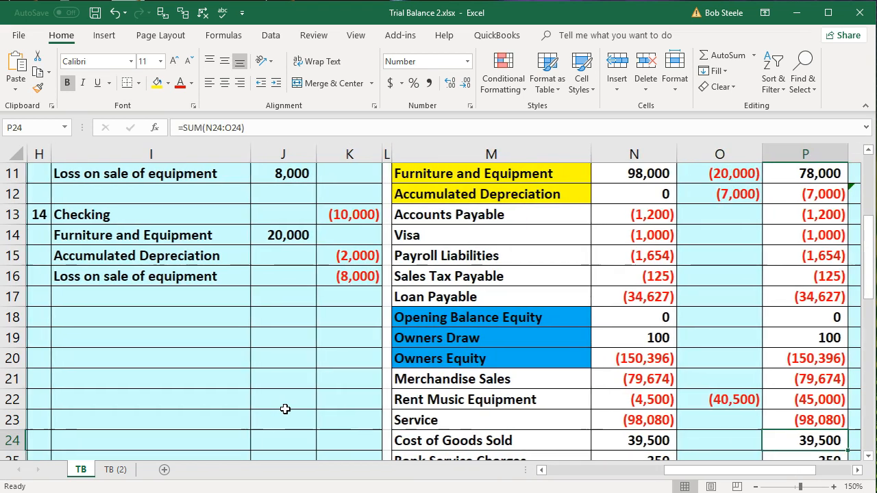
key("Right")
key("Right")
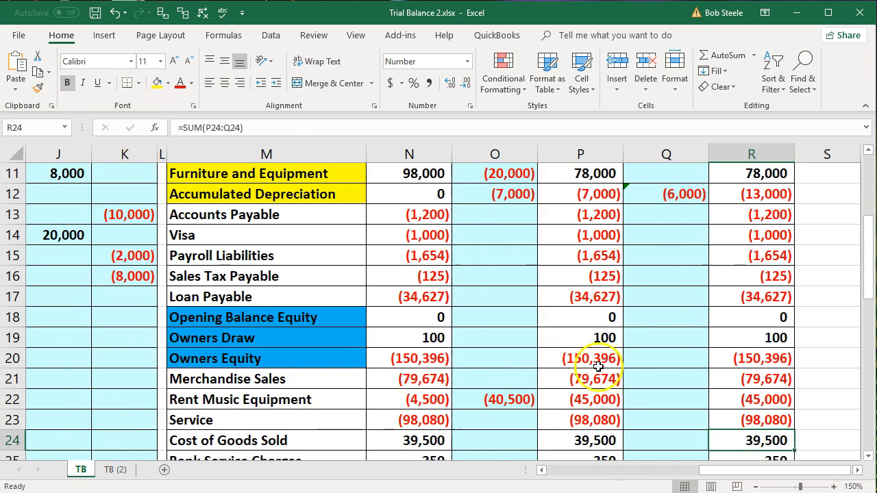
scroll(607, 358, "up", 4)
left_click(667, 258)
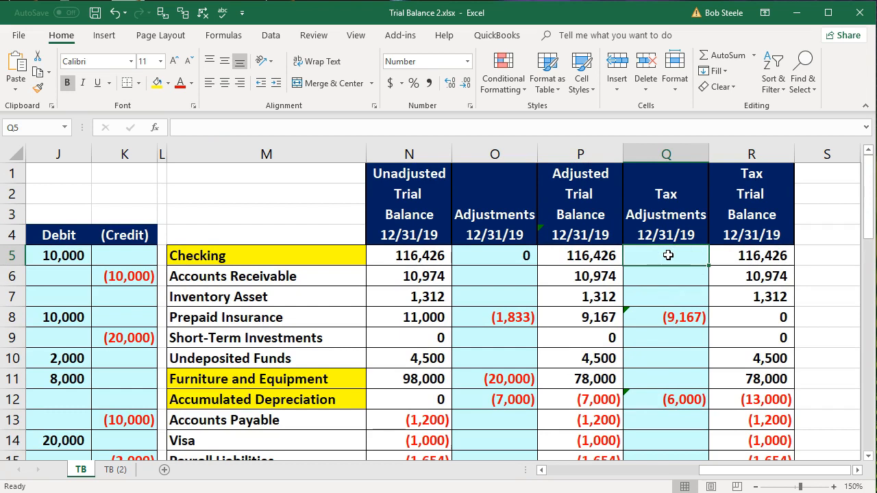
type("=")
key("Left")
key("Left")
key("Left")
key("Left")
key("Left")
key("Left")
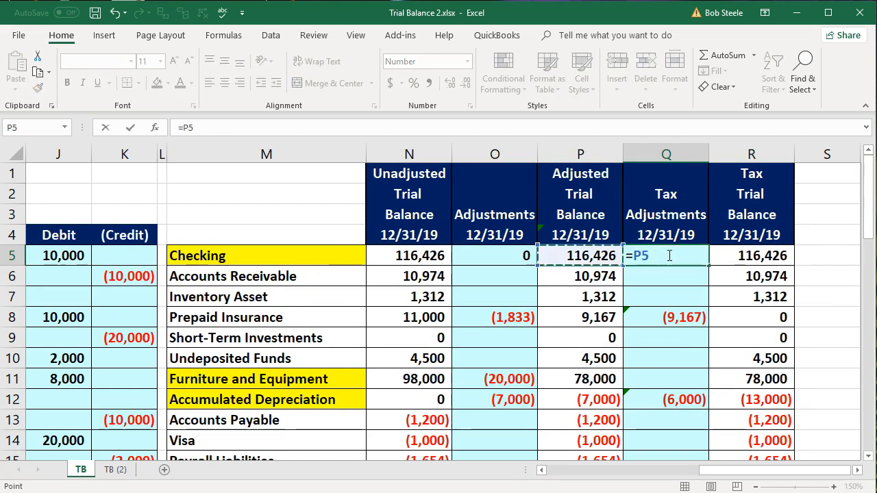
key("Left")
key("Left")
key("Left")
key("Down")
key("Down")
key("Down")
key("Down")
key("Down")
key("Down")
key("Down")
key("Down")
key("Down")
key("Down")
key("Down")
key("Down")
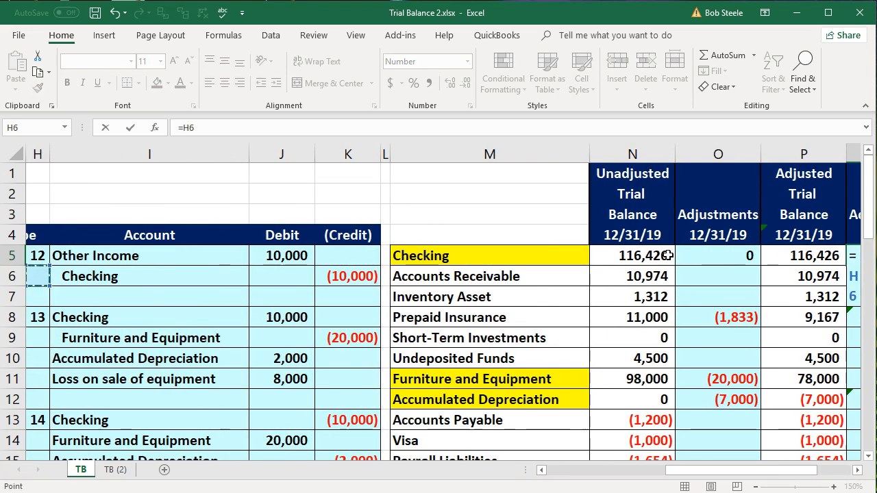
key("Down")
key("Down")
key("Down")
key("Up")
key("Up")
key("Up")
key("Up")
key("Up")
key("Up")
key("Up")
key("Right")
key("Right")
key("Right")
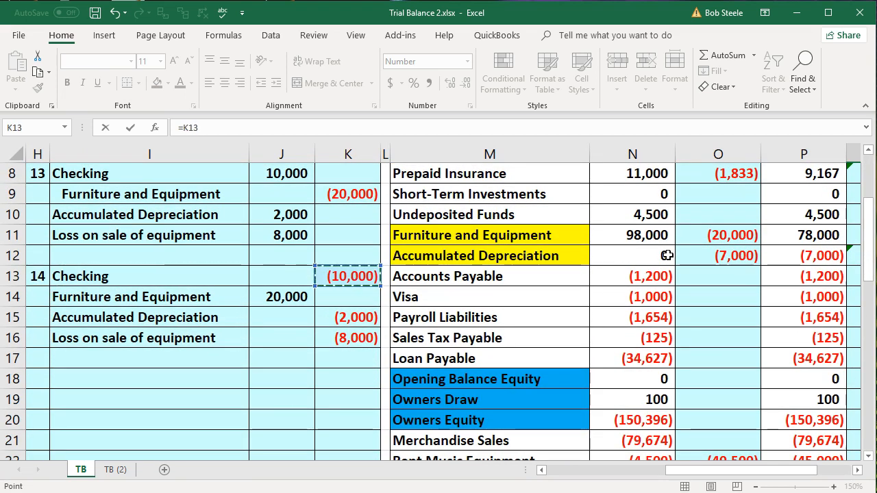
key("Return")
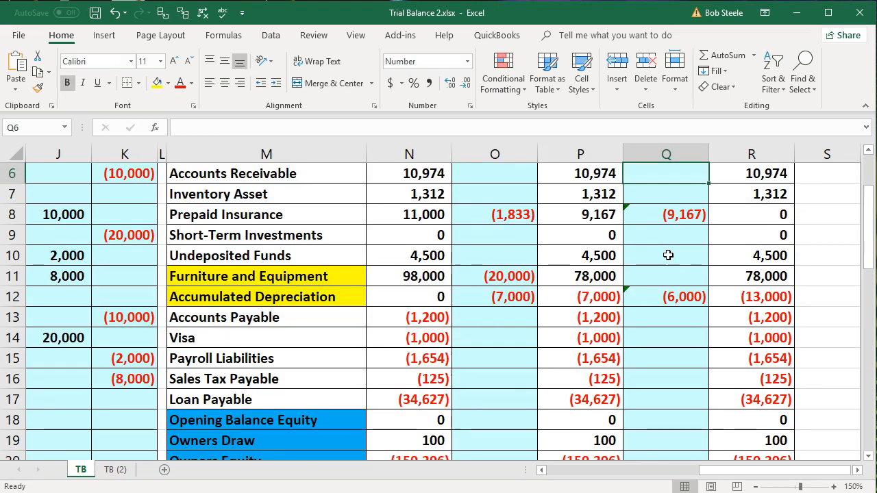
- Examine entry 14's Furniture and Equipment debit and the matching Furniture and Equipment row across the trial balance columns
key("Up")
key("Up")
key("Right")
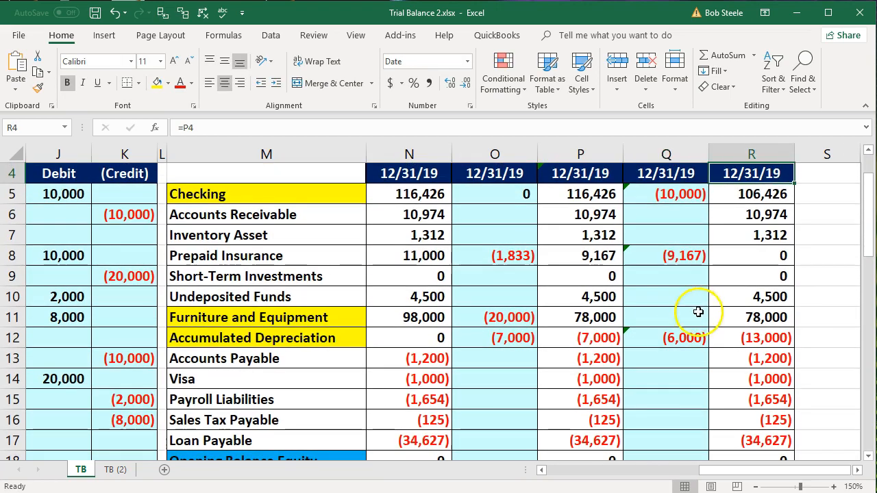
scroll(698, 311, "down", 10)
left_click_drag(701, 470, 643, 470)
scroll(518, 396, "up", 2)
scroll(518, 396, "up", 9)
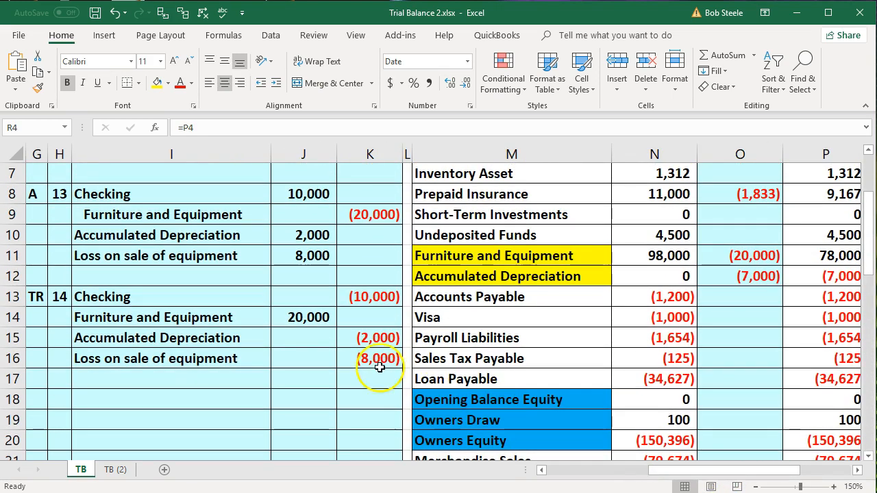
left_click(332, 317)
scroll(487, 274, "up", 2)
left_click(515, 374)
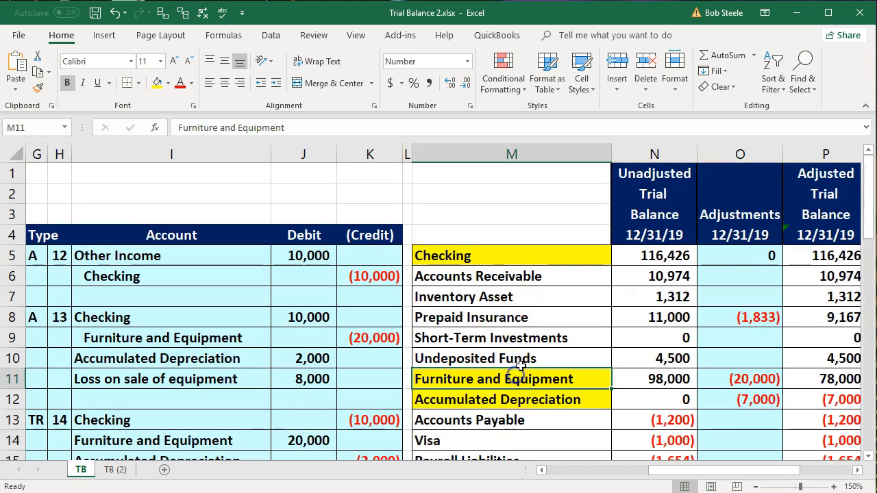
key("Right")
key("Right")
key("Right")
key("Right")
key("Right")
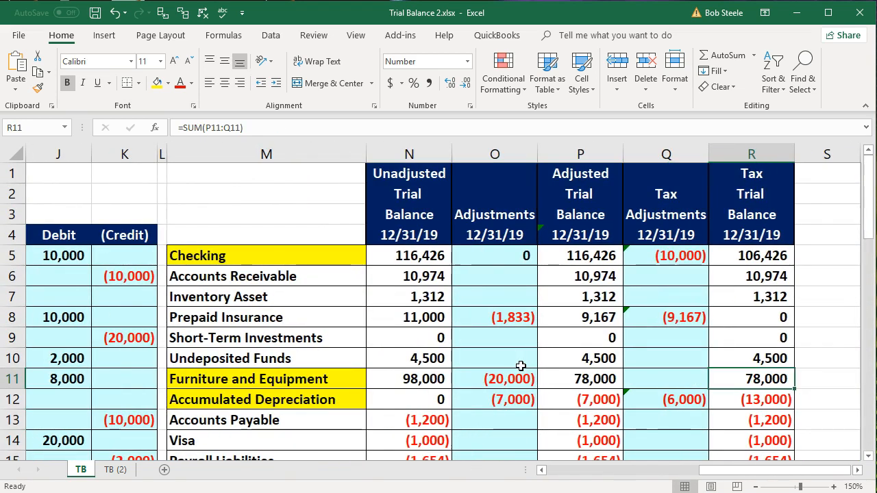
key("Right")
key("Left")
key("Left")
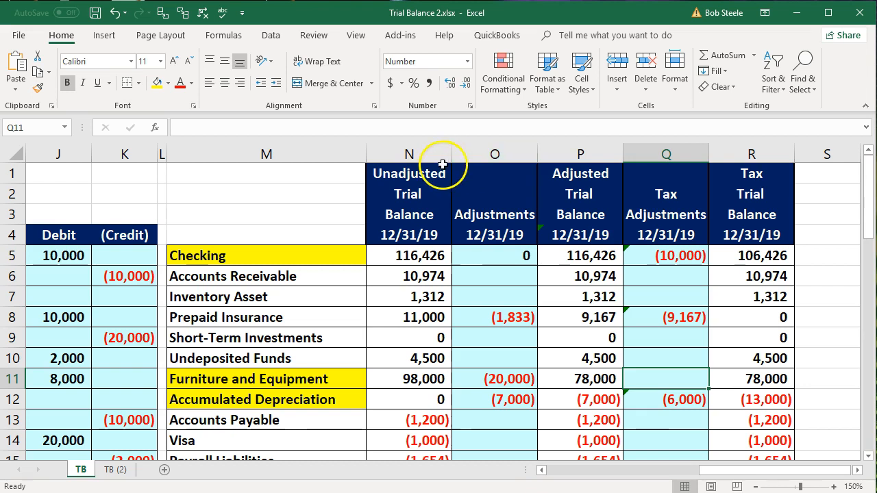
- Hide the Unadjusted Trial Balance and Adjustments columns, N and O
left_click_drag(426, 152, 469, 152)
right_click(487, 203)
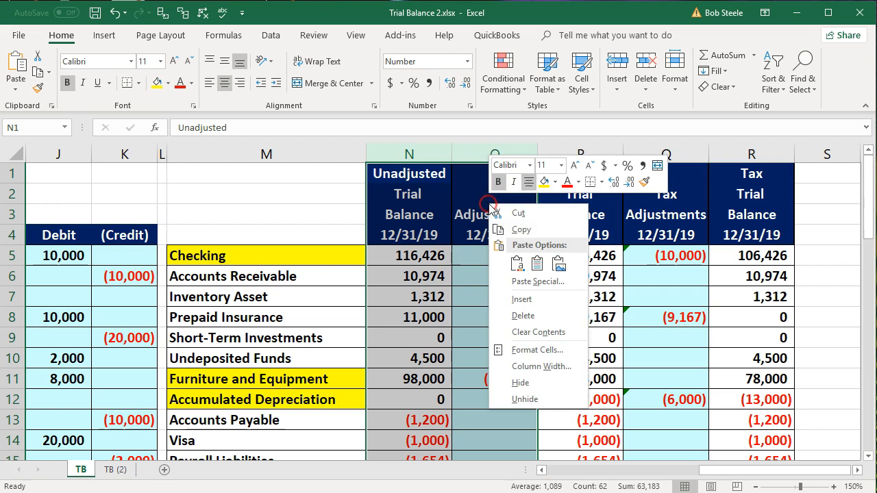
left_click(526, 382)
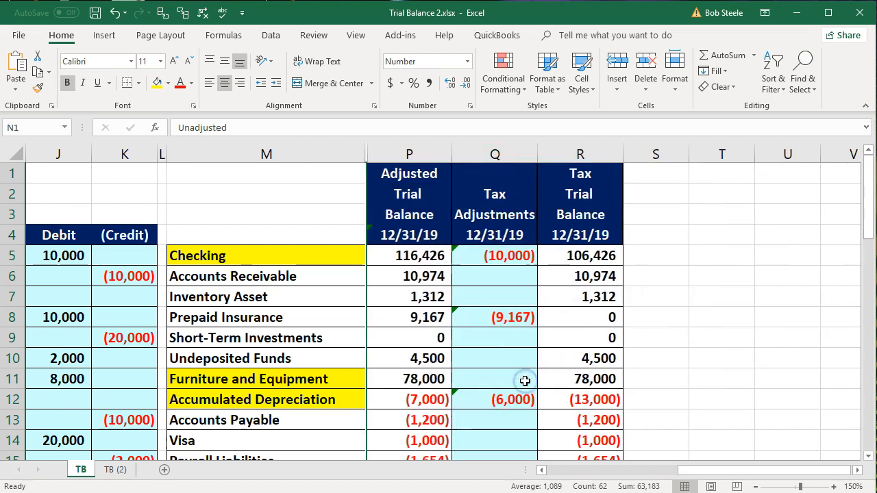
- Post entry 14's Furniture and Equipment debit to the Tax Adjustments column by linking Q11 to J14
left_click(525, 381)
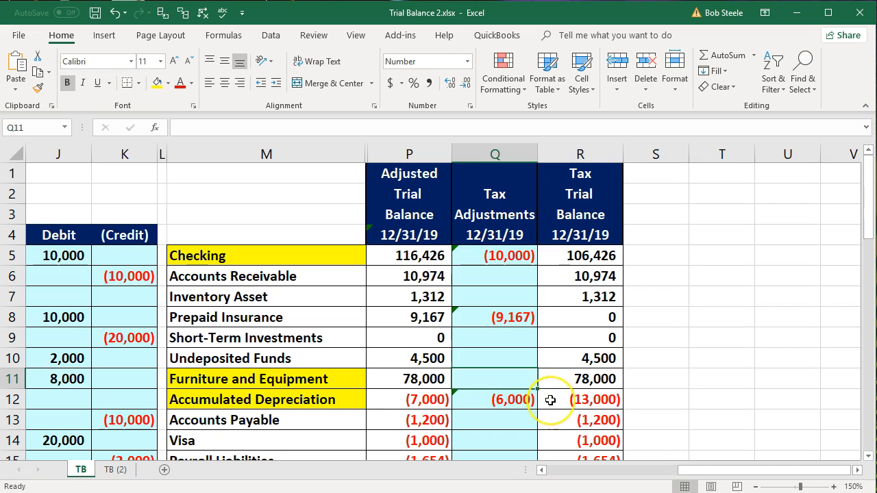
type("=")
key("Left")
key("Left")
key("Left")
key("Left")
key("Left")
key("Down")
key("Down")
key("Down")
key("Down")
key("Down")
key("Down")
key("Right")
key("Right")
key("Up")
key("Up")
key("Up")
key("Left")
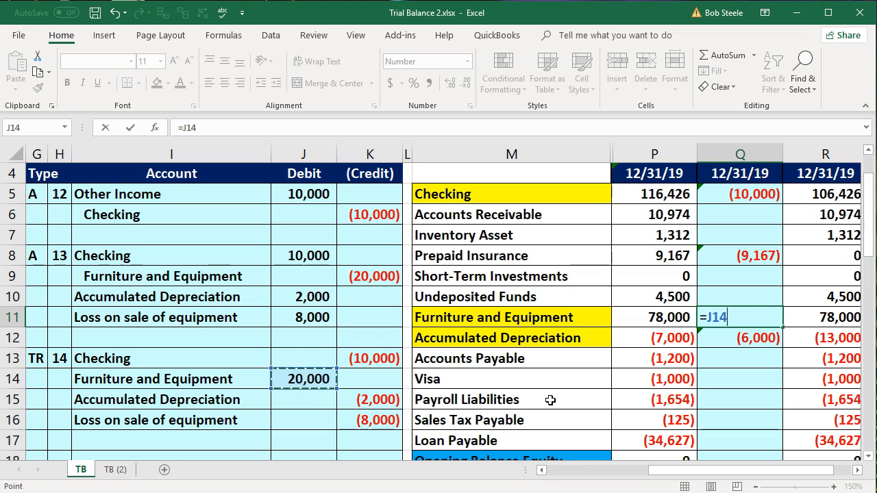
key("Return")
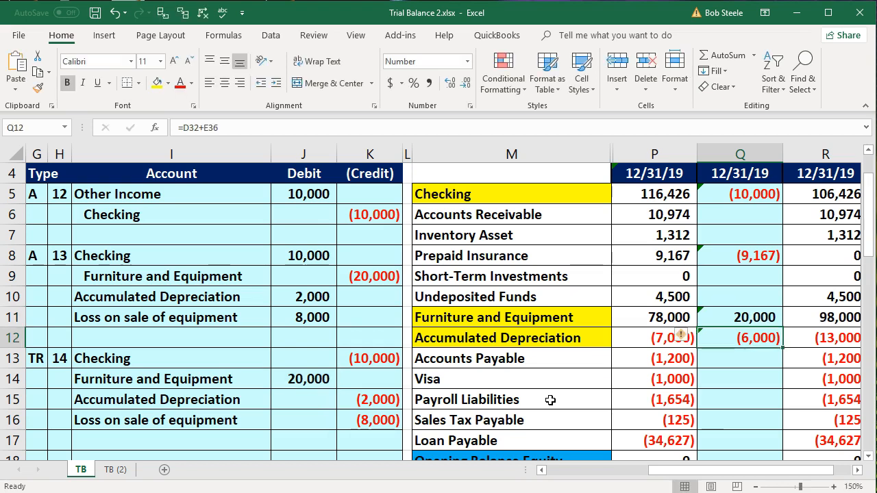
- Add entry 14's Accumulated Depreciation credit to the tax adjustment in Q12, making the formula =D32+E36+K15
left_click(366, 400)
left_click(191, 406)
left_click_drag(191, 407, 372, 401)
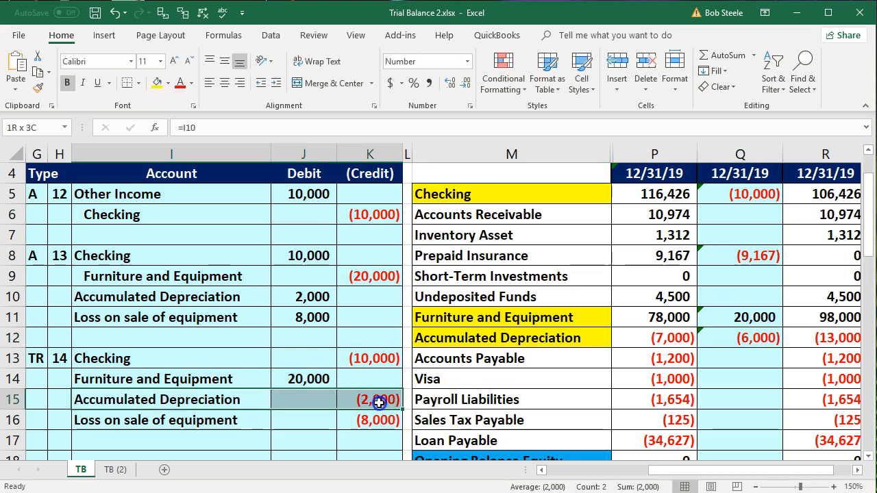
left_click_drag(231, 402, 376, 402)
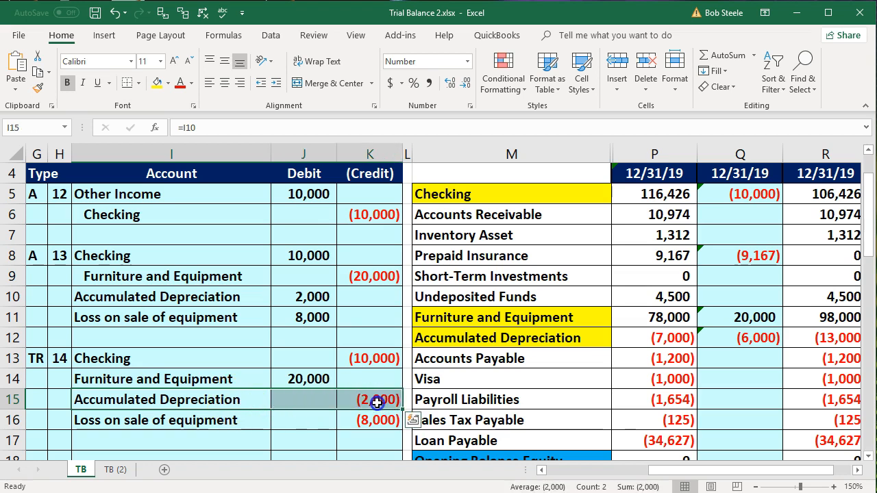
left_click(736, 337)
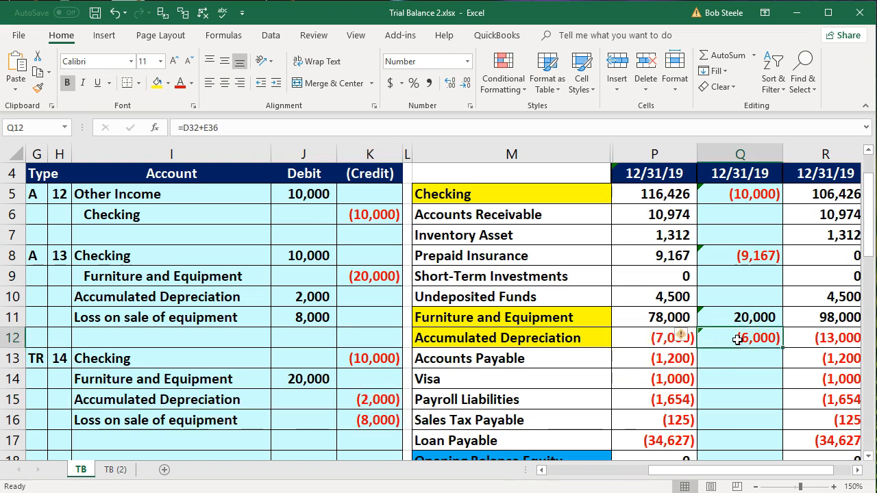
left_click_drag(580, 337, 699, 339)
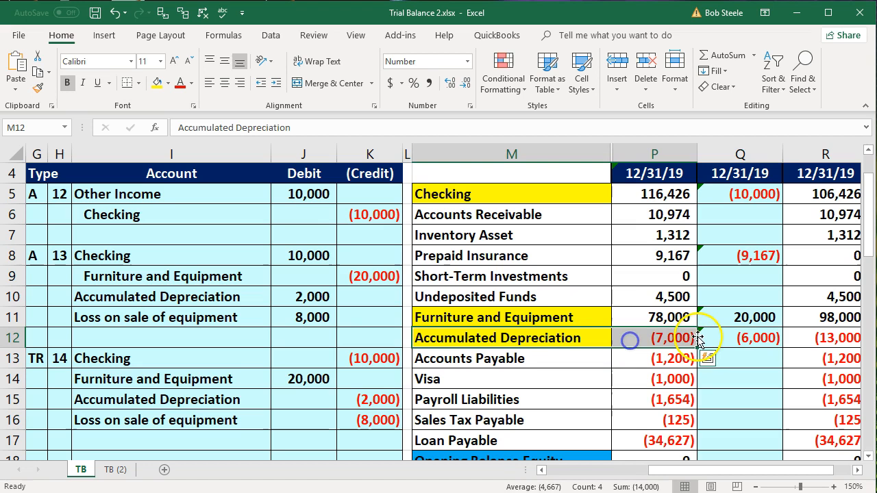
left_click(736, 338)
double_click(754, 338)
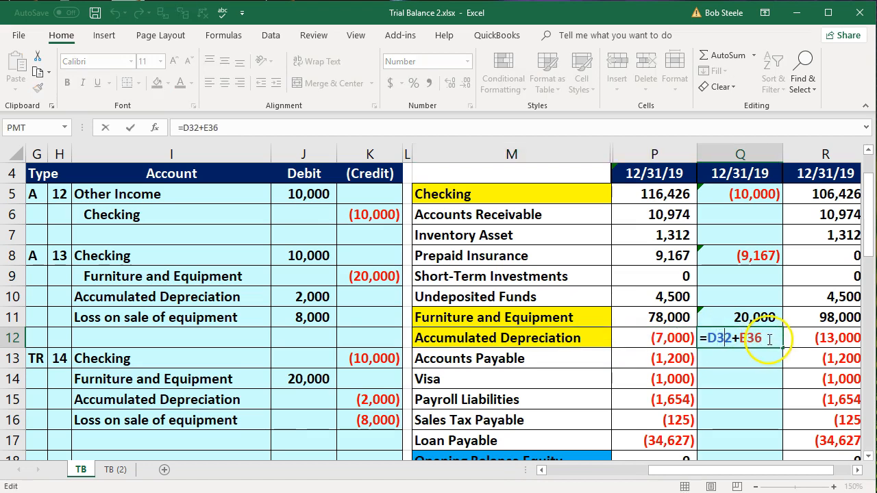
type("+")
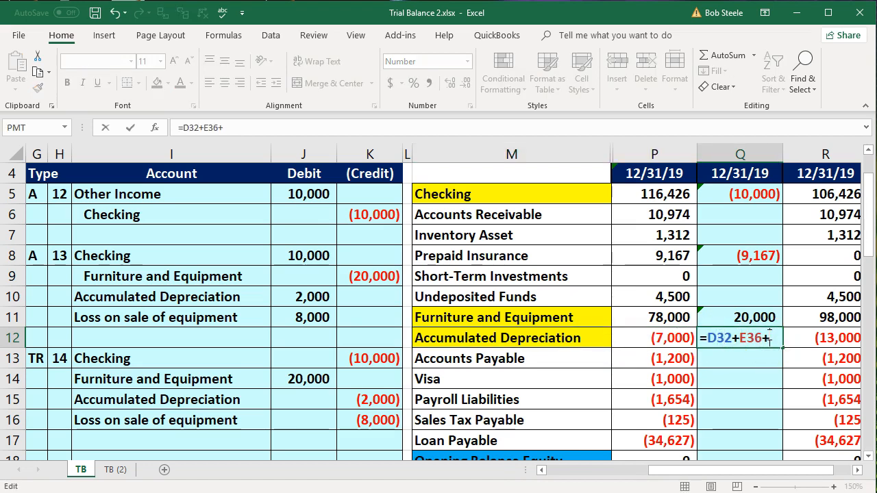
left_click(400, 402)
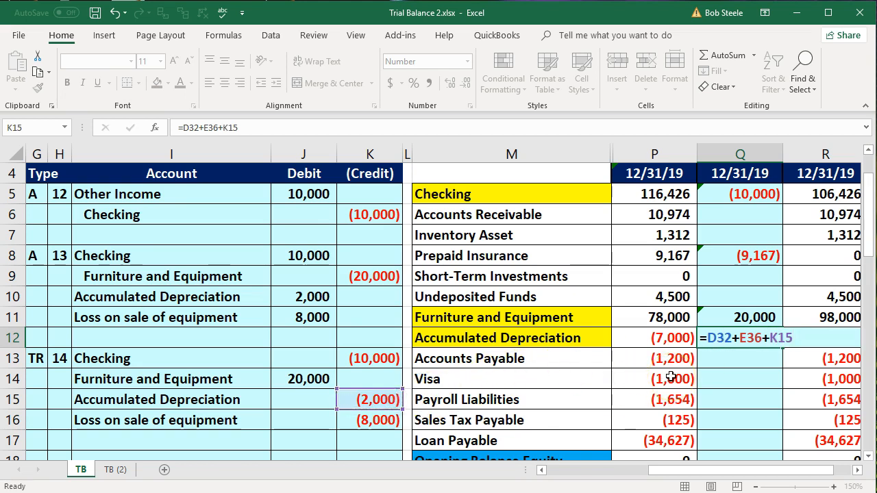
key("Return")
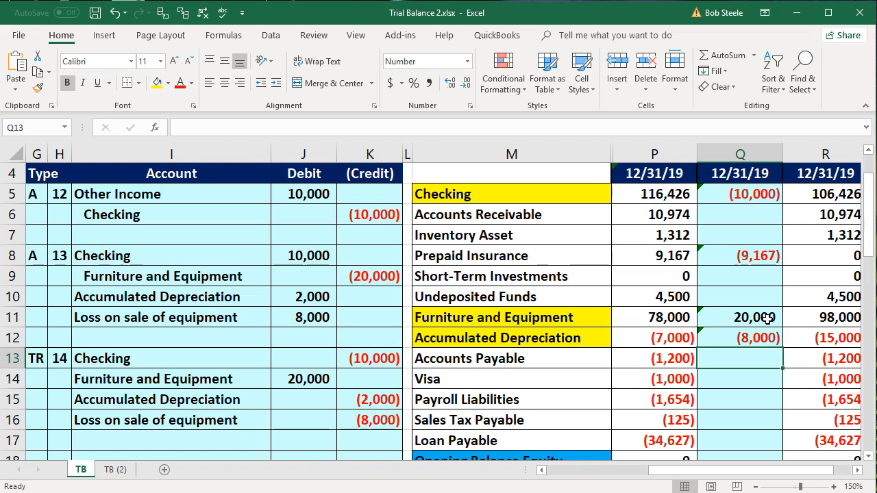
- Post entry 14's Loss on sale of equipment credit to the Tax Adjustments column by linking Q41 to K16
scroll(757, 322, "down", 3)
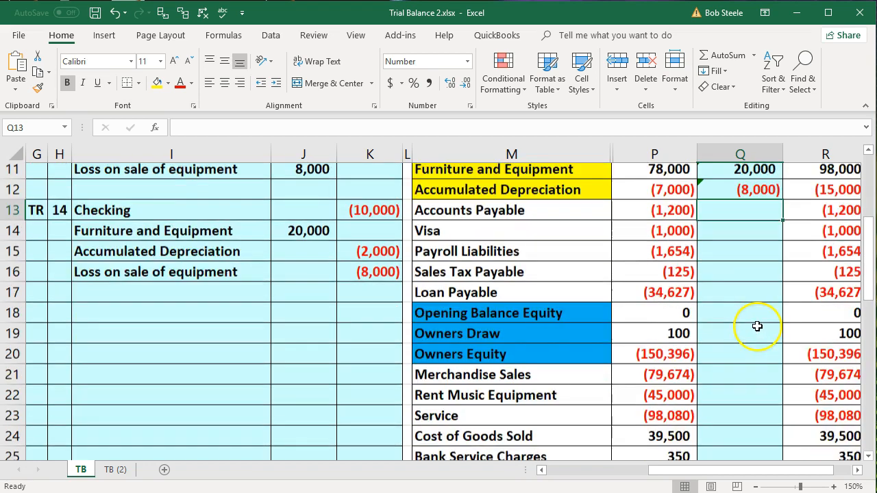
left_click_drag(218, 235, 372, 233)
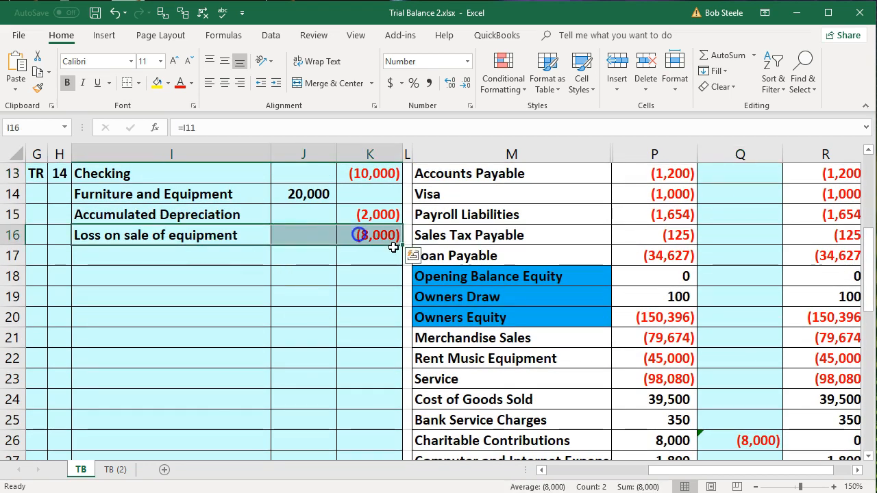
scroll(617, 314, "down", 3)
scroll(617, 316, "down", 4)
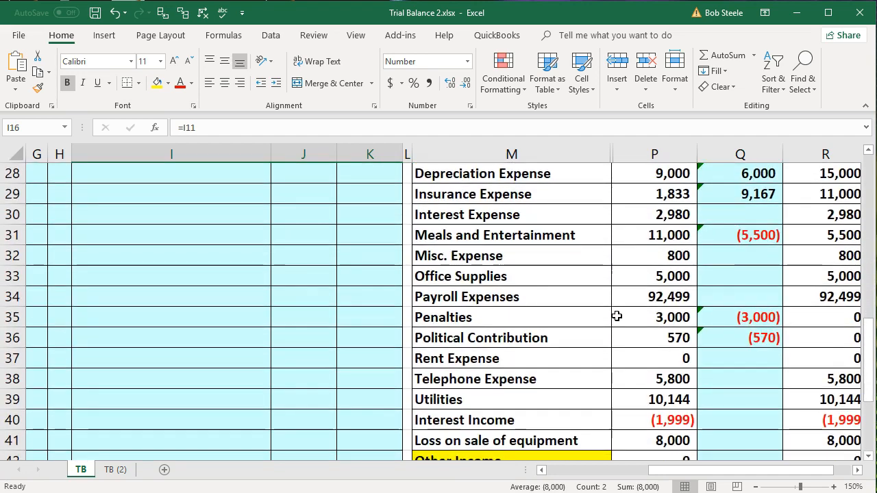
left_click(722, 313)
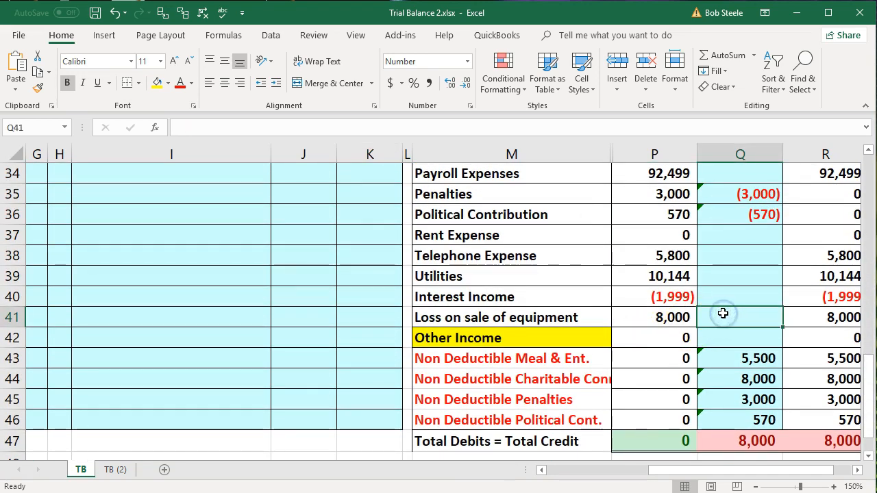
type("=")
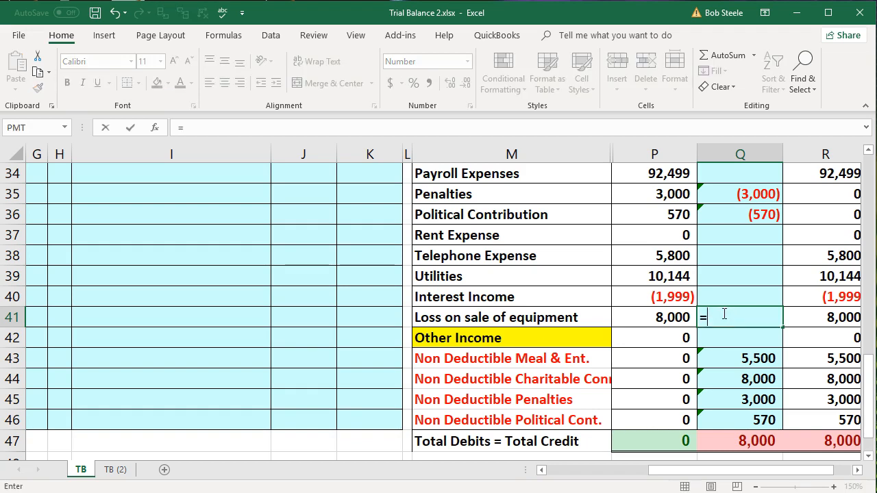
key("Left")
key("Left")
key("Left")
key("Left")
key("Left")
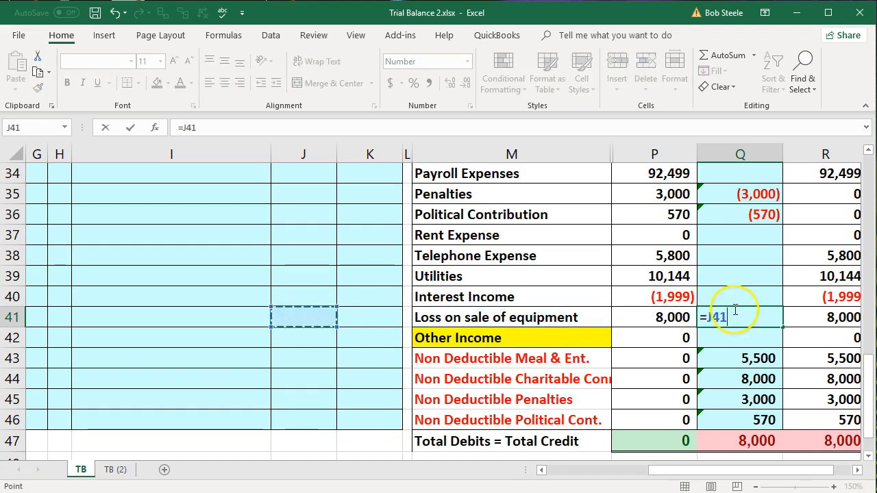
scroll(726, 309, "up", 8)
scroll(726, 310, "up", 2)
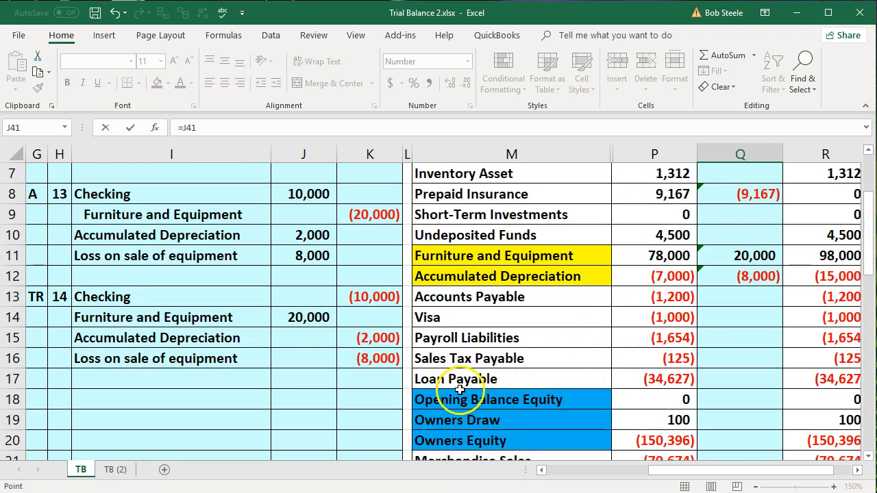
left_click(393, 359)
key("Return")
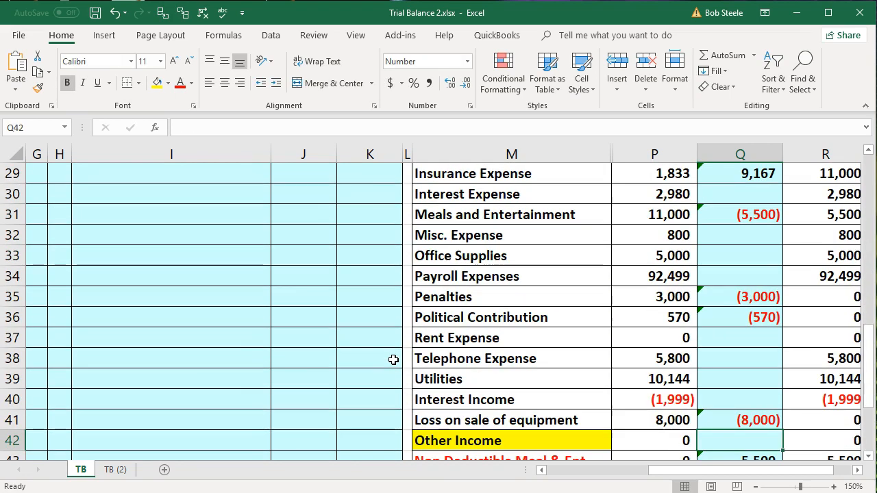
- Review the balances after tax adjustments in column R, from Loss on sale of equipment in row 41 up to Prepaid Insurance in row 8
key("Right")
key("Up")
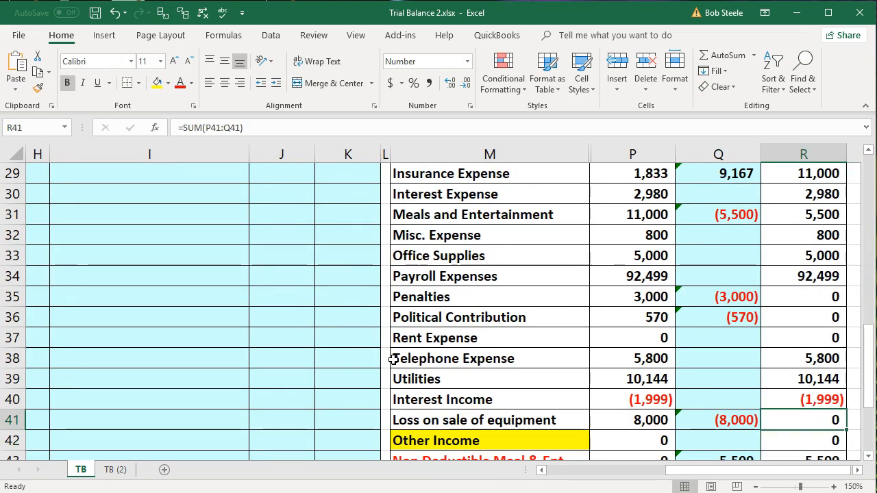
key("Up")
key("Up")
key("Up")
key("Up")
key("Up")
key("Up")
key("Up")
key("Up")
key("Up")
key("Up")
key("Up")
key("Up")
key("Up")
key("Up")
key("Up")
key("Up")
key("Up")
key("Up")
key("Up")
key("Up")
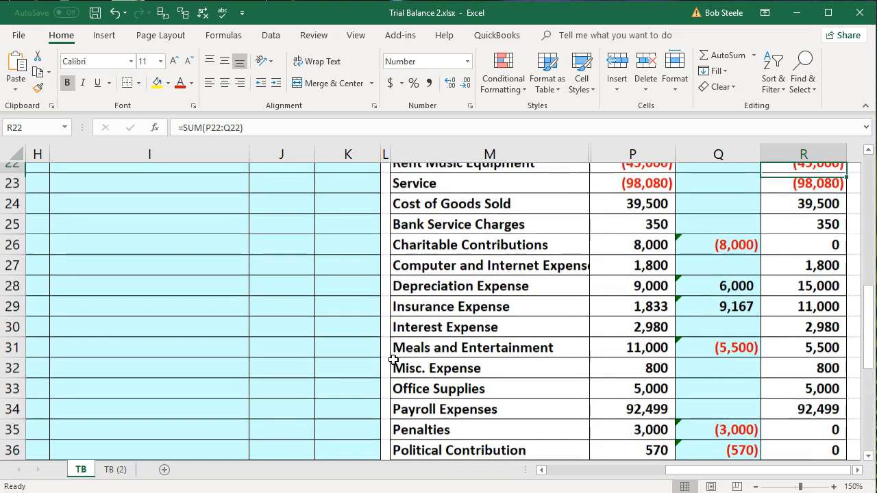
key("Up")
key("Up")
key("Up")
key("Up")
key("Up")
key("Up")
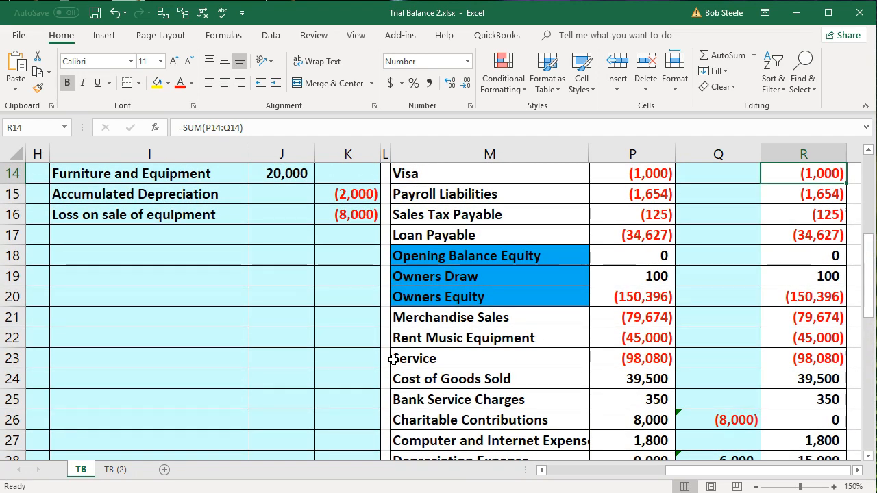
key("Up")
key("Up")
key("Up")
key("Up")
key("Up")
key("Up")
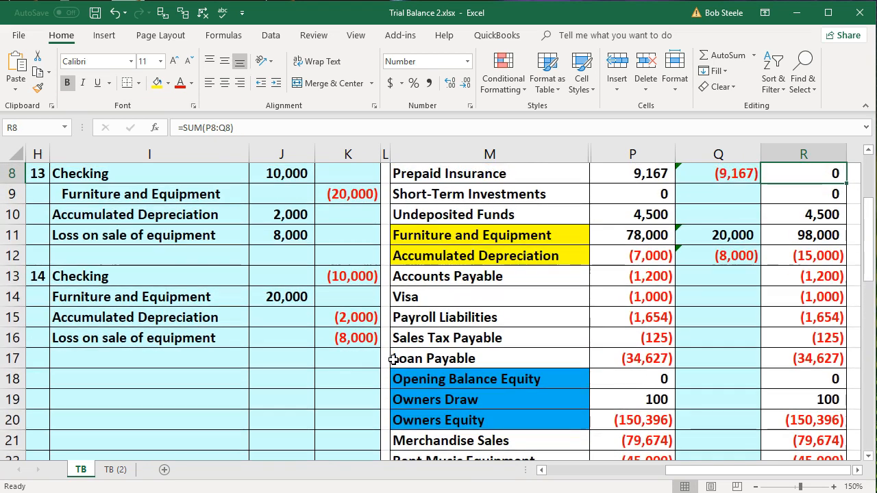
key("Up")
key("Up")
key("Down")
key("Down")
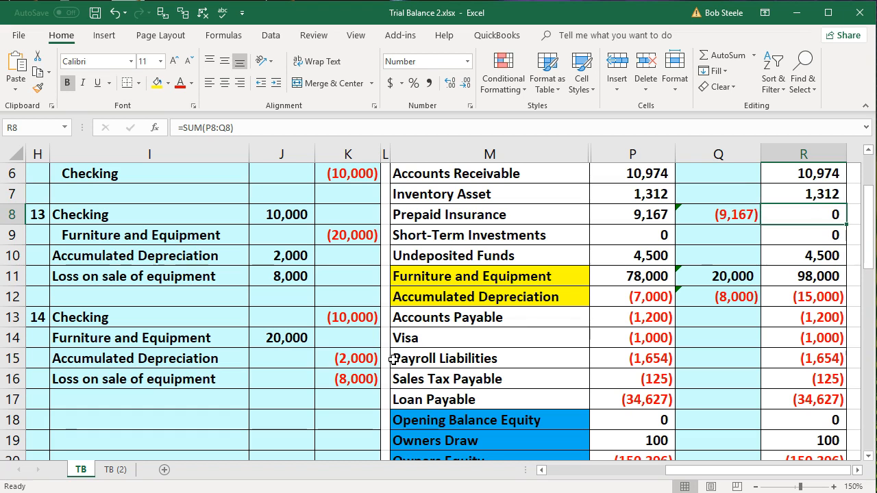
- Mark the type of a new journal entry as T in G18, leaving a blank row below entry 14
left_click(42, 424)
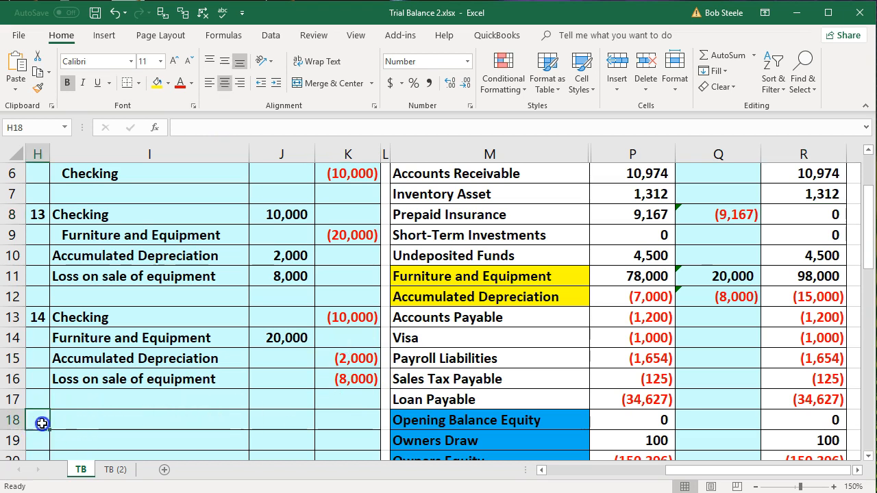
key("Left")
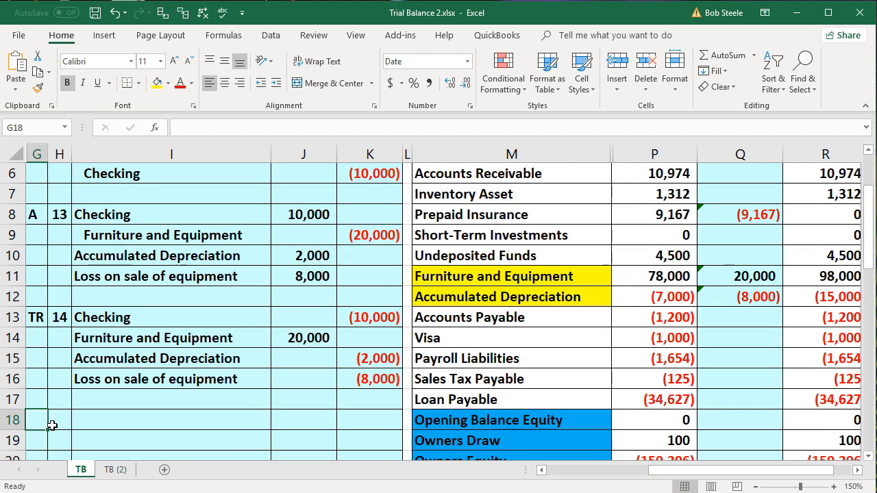
left_click(119, 359)
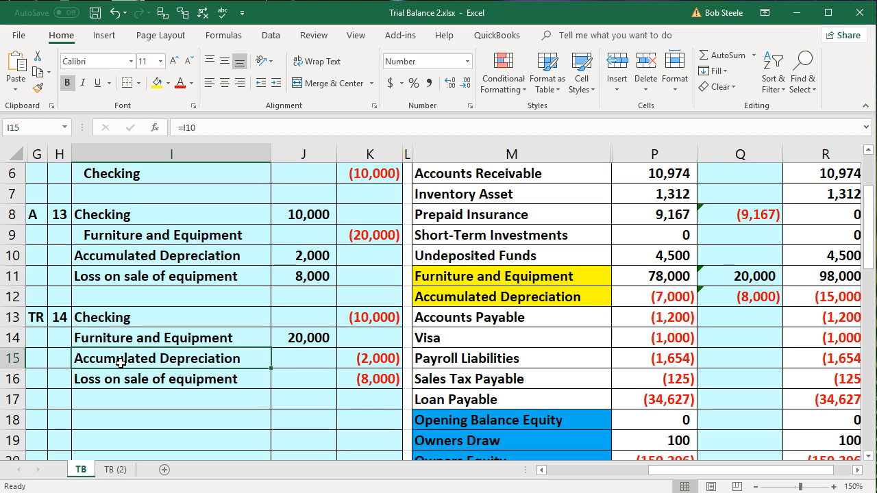
key("Down")
key("Down")
key("Down")
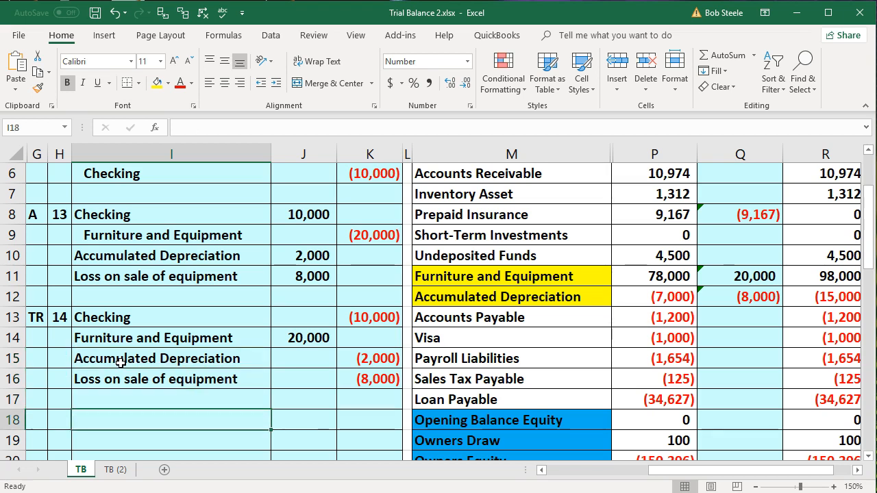
key("Left")
key("Left")
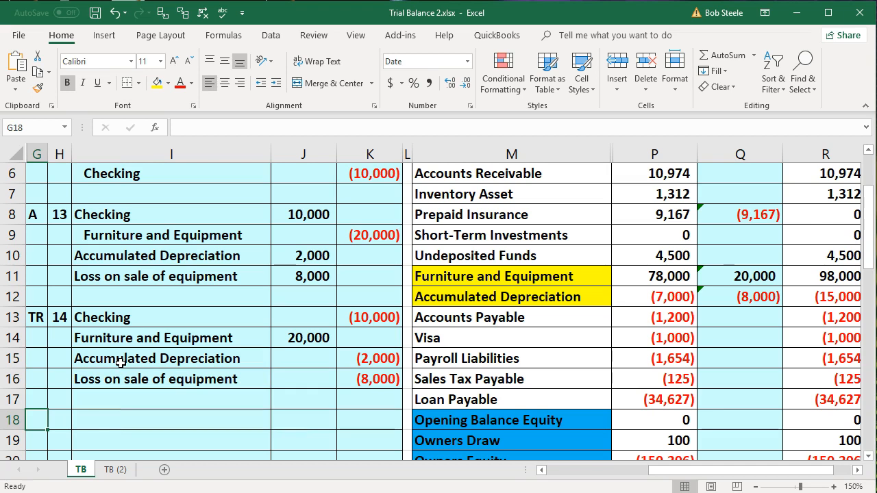
type("T")
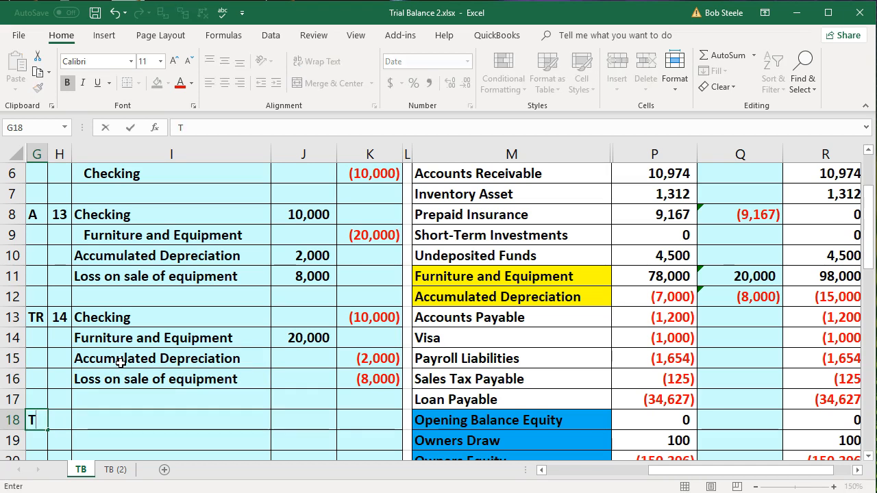
key("Tab")
- Number the new T entry in H18 with the formula =H13+1
type("=")
key("Up")
key("Up")
key("Up")
key("Up")
key("Up")
type("+1")
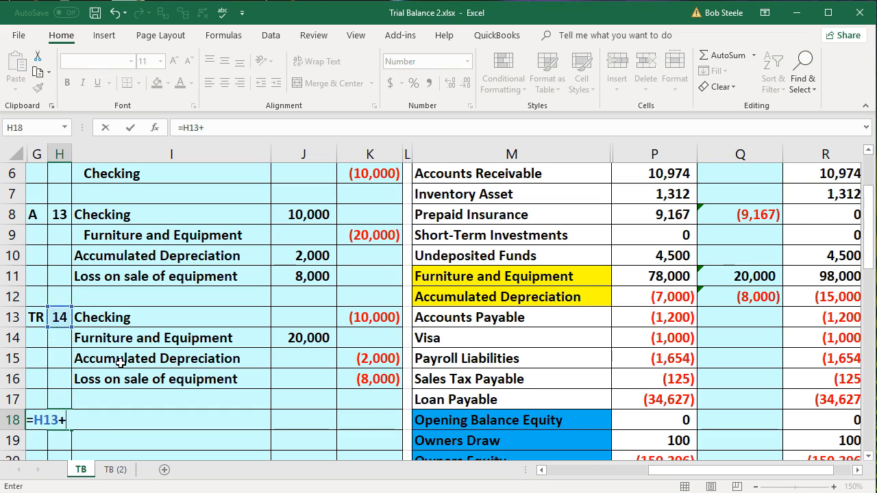
key("Return")
key("Right")
key("Up")
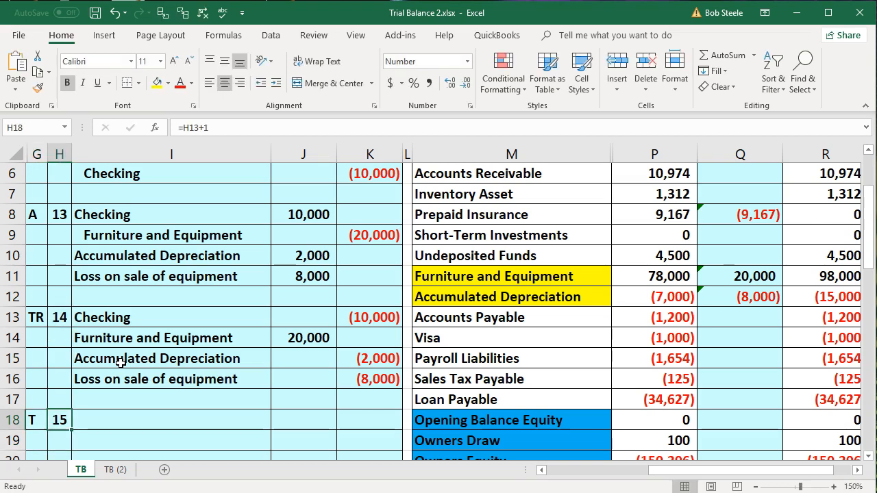
- Copy entry 13's account names from I8:I11 and paste them as values into entry 15 starting at I18
key("Right")
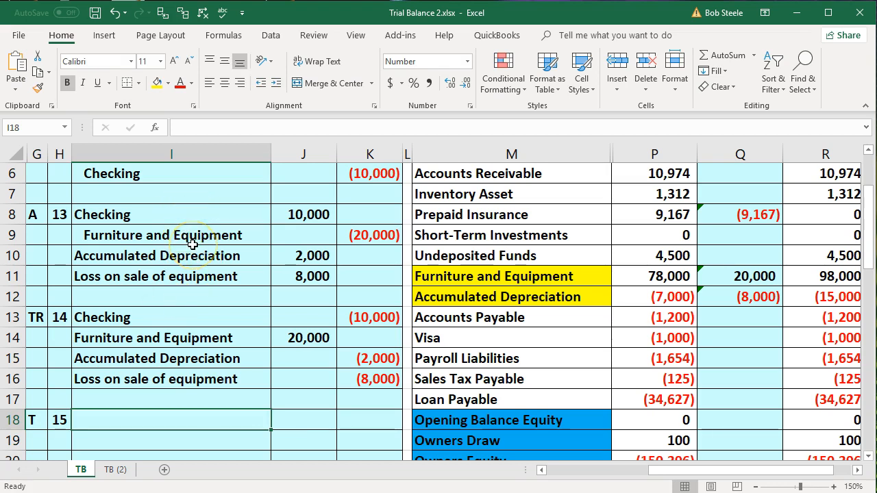
left_click_drag(200, 215, 197, 275)
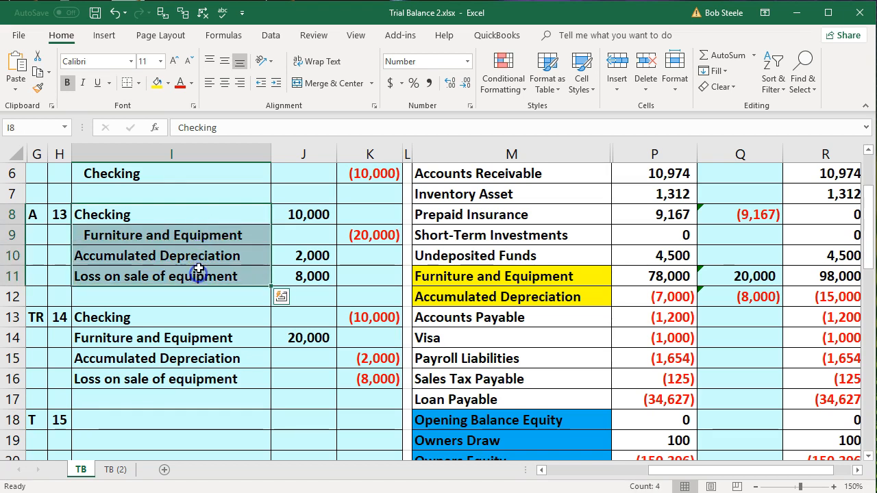
right_click(193, 217)
left_click(211, 244)
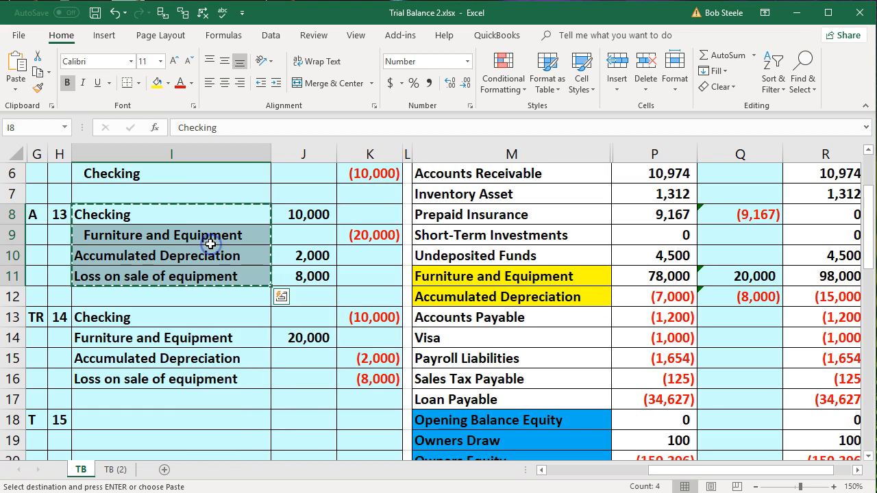
scroll(210, 244, "down", 1)
left_click(151, 358)
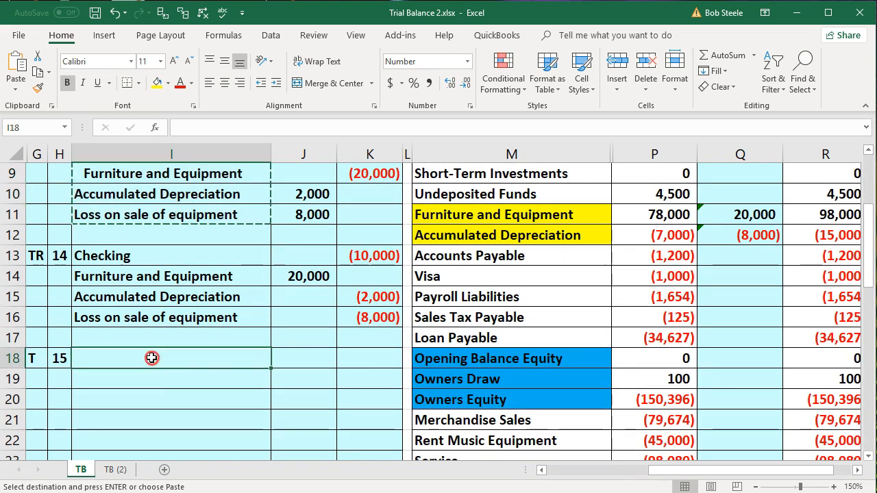
right_click(152, 358)
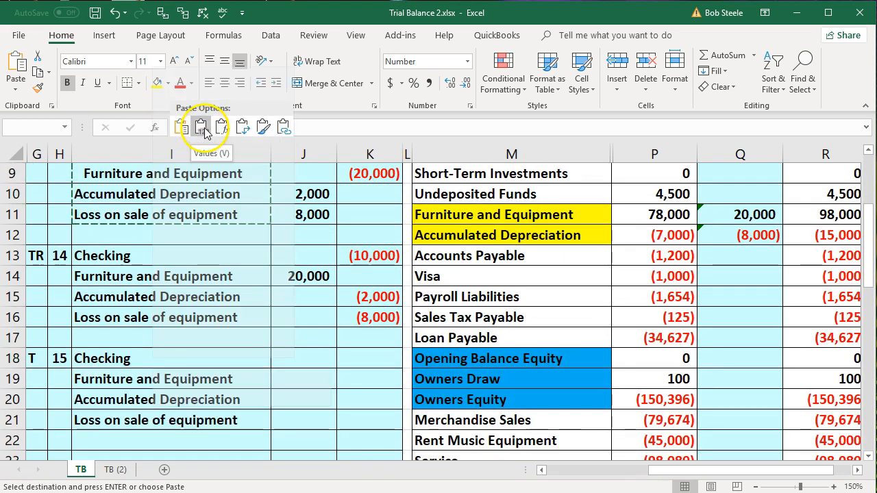
left_click(201, 127)
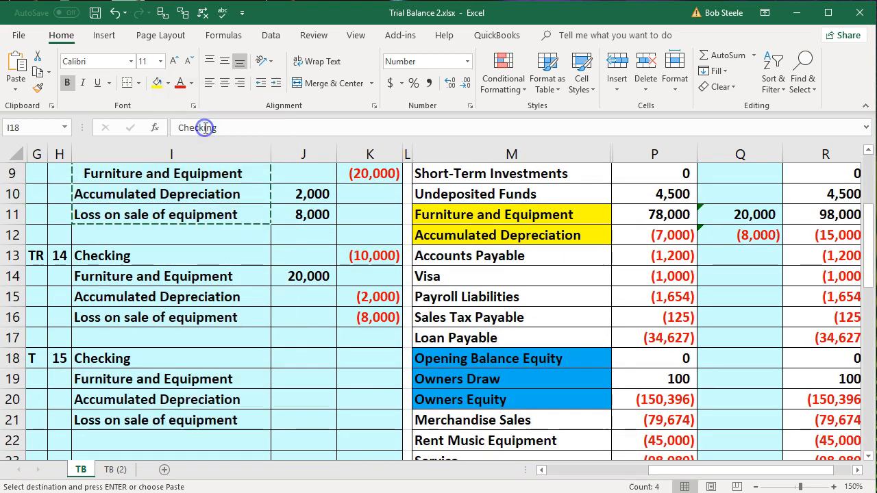
- Enter entry 15's Checking debit of 10000 in J18 and its Furniture and Equipment credit of -20000 in K19
left_click(300, 364)
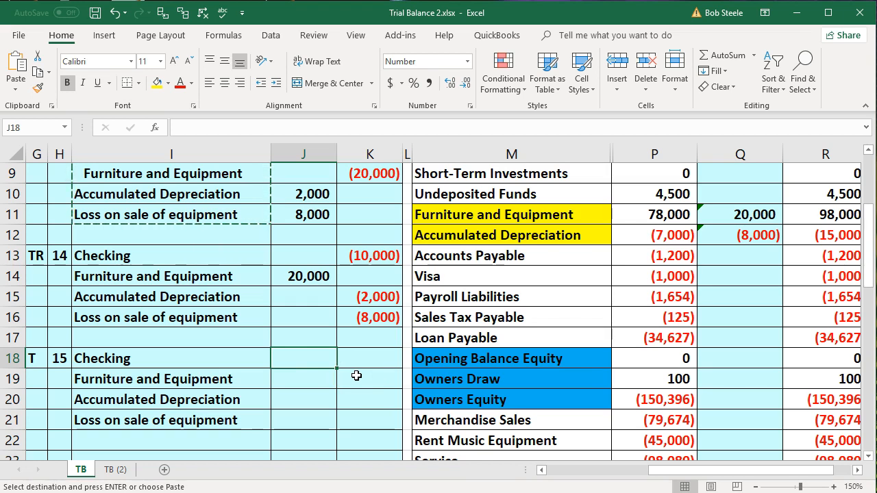
type("10000")
key("Return")
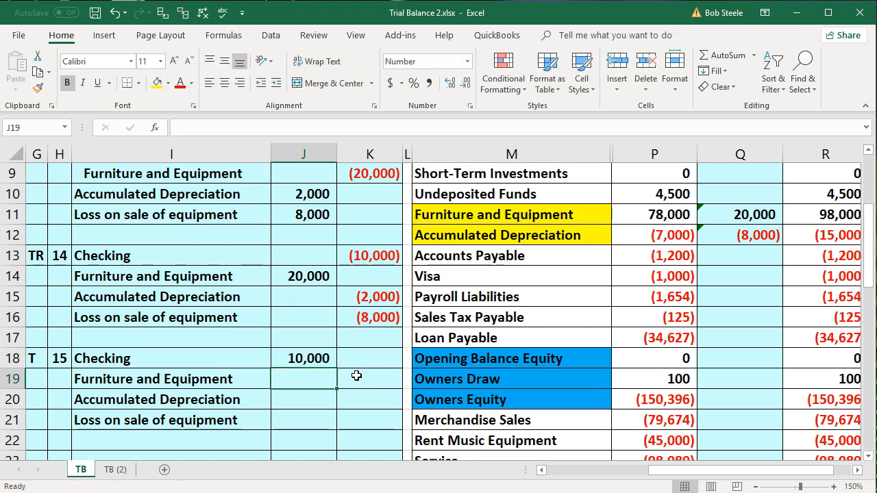
left_click(356, 375)
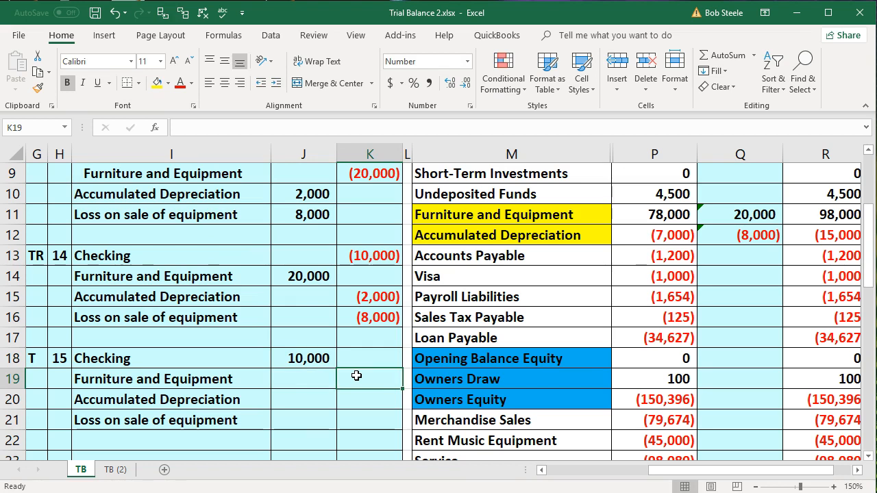
type("-")
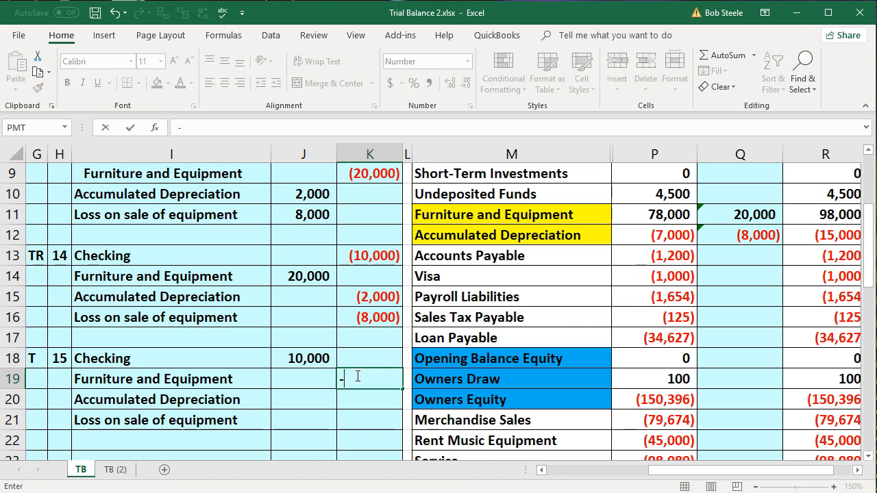
type("20000")
key("Return")
- Enter entry 15's Accumulated Depreciation debit of 7000 in J20
key("Left")
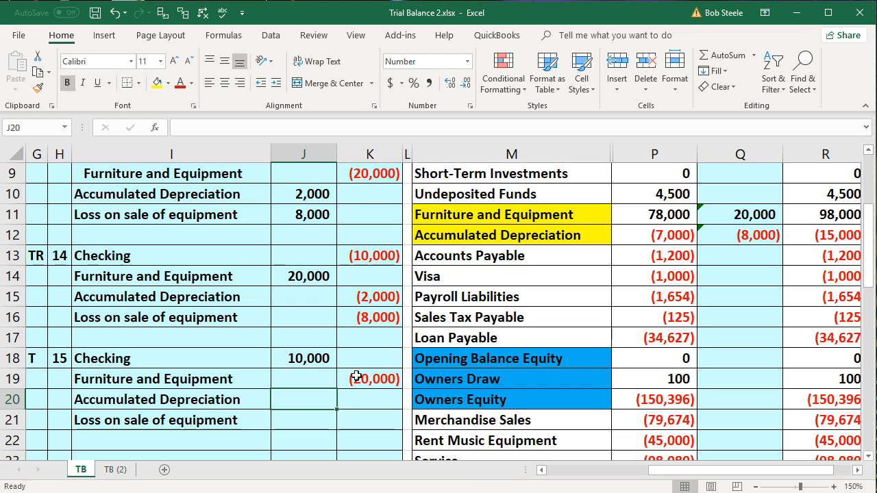
type("7,00")
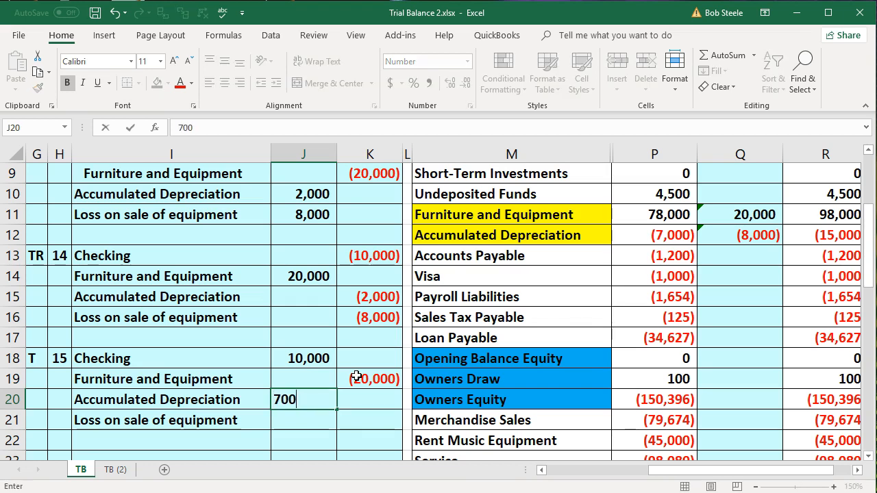
type("0")
key("Return")
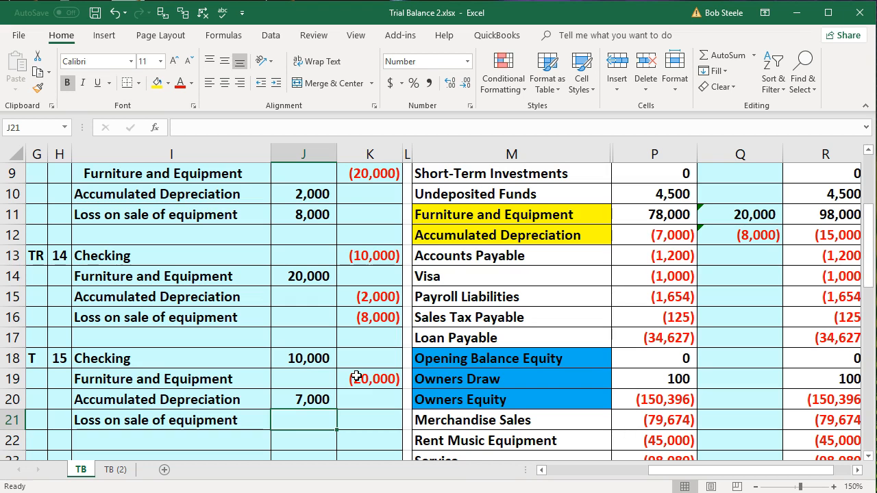
- Calculate entry 15's Loss on sale of equipment in J21 with the formula -SUM(J18:K20)
left_click_drag(313, 358, 354, 398)
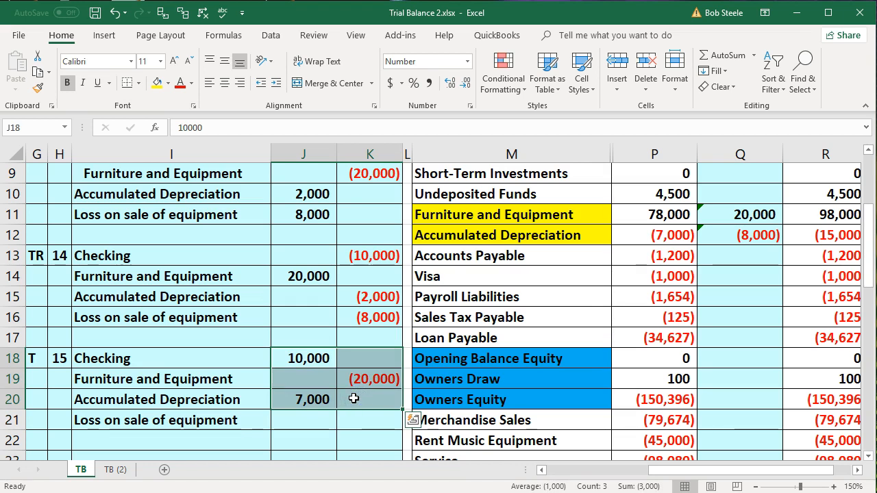
left_click(357, 421)
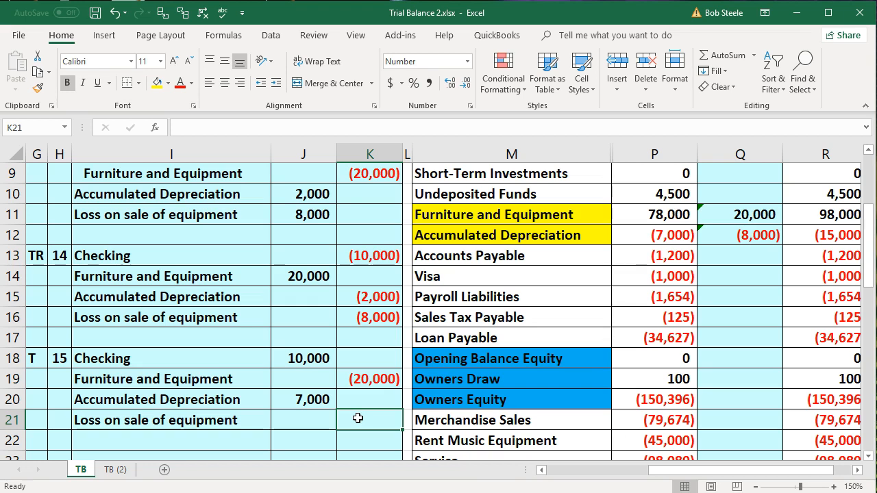
key("Left")
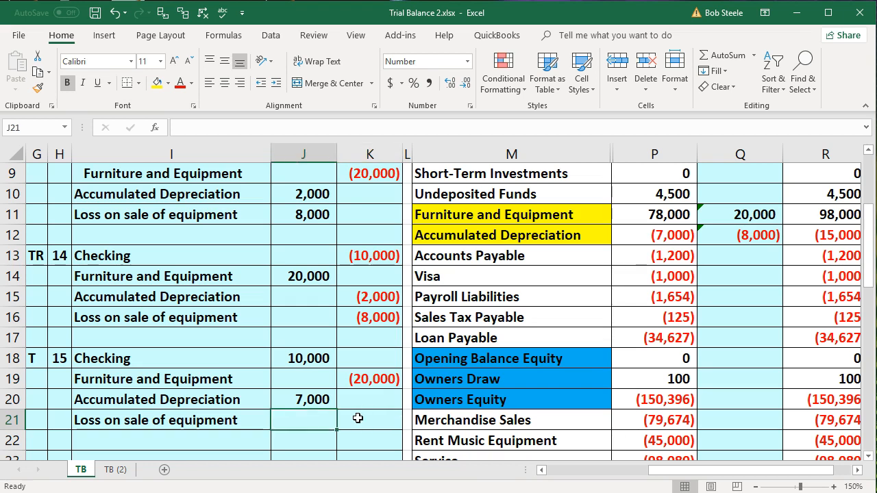
left_click_drag(310, 359, 321, 400)
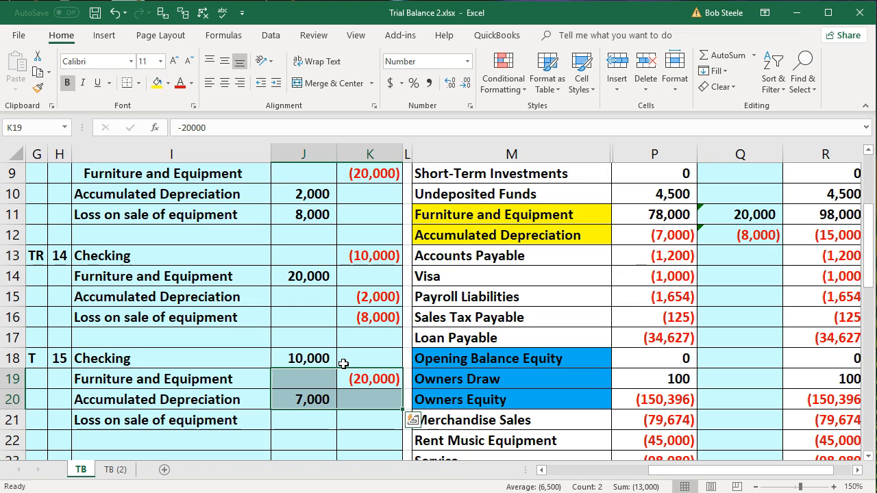
left_click(308, 419)
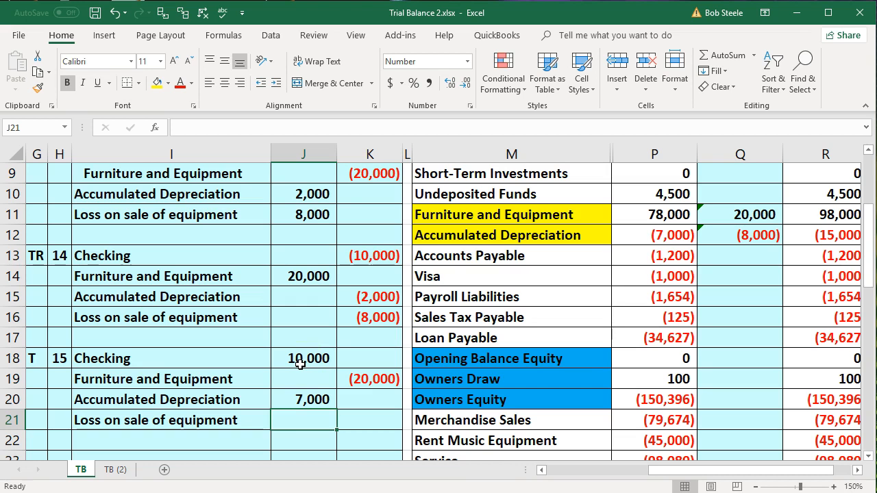
type("-sum")
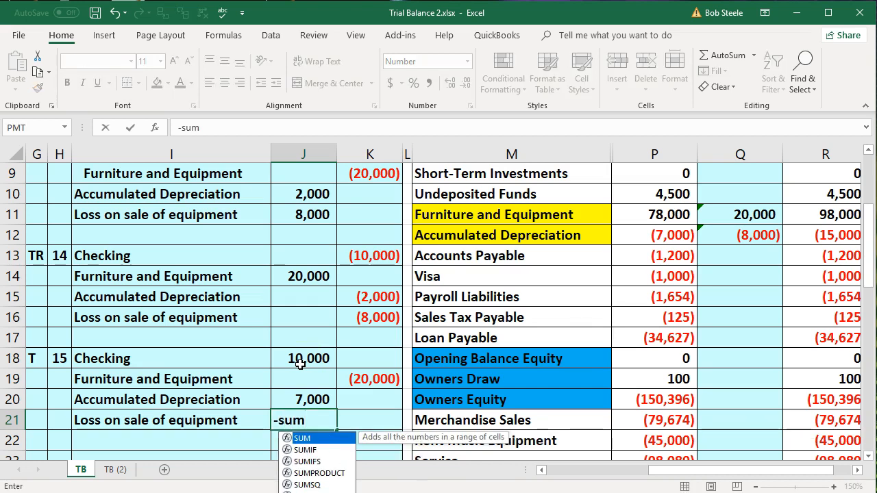
type("(")
left_click_drag(300, 363, 362, 395)
key("Return")
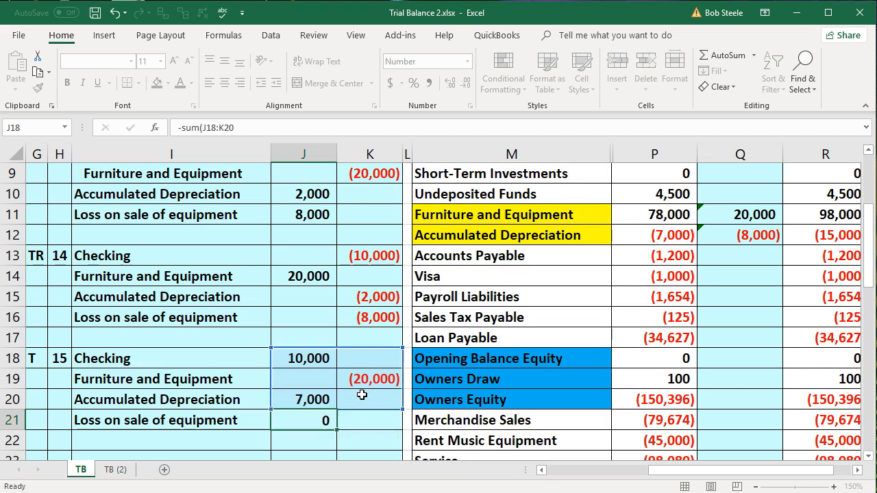
- Check that entry 15's debits and credits balance by selecting its amounts in J18:K21
left_click_drag(309, 362, 304, 419)
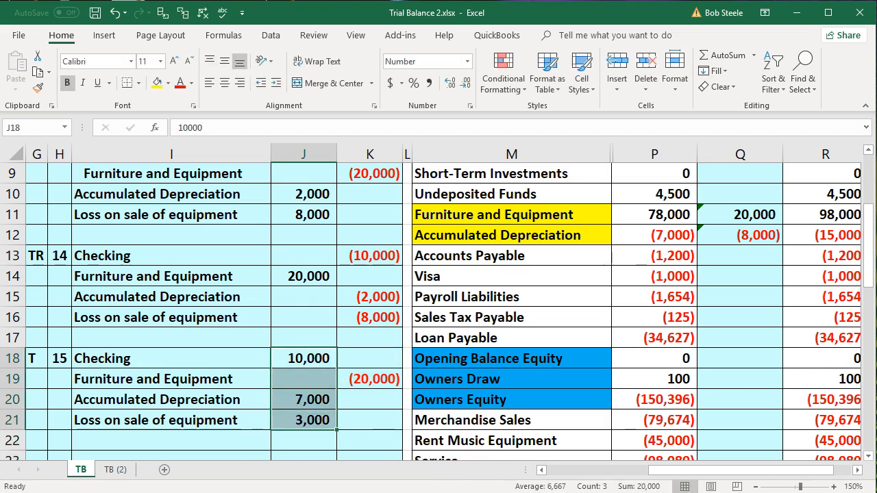
left_click(346, 374)
left_click_drag(322, 360, 364, 409)
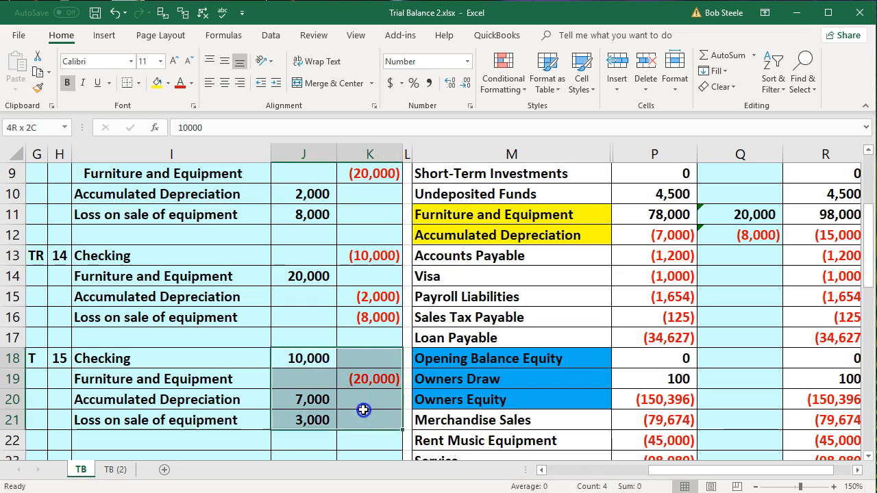
- Add entry 15's Checking debit to the Checking tax adjustment in Q5, making the formula =K13+J18
left_click(351, 406)
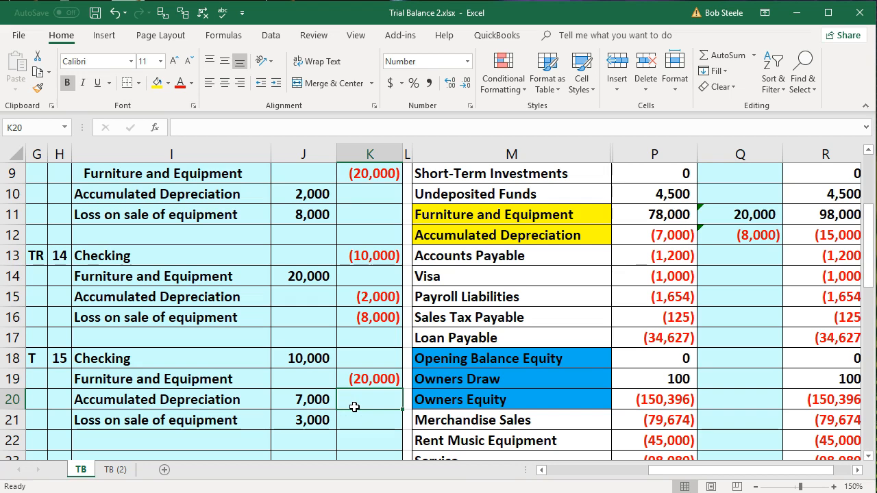
left_click_drag(255, 361, 291, 365)
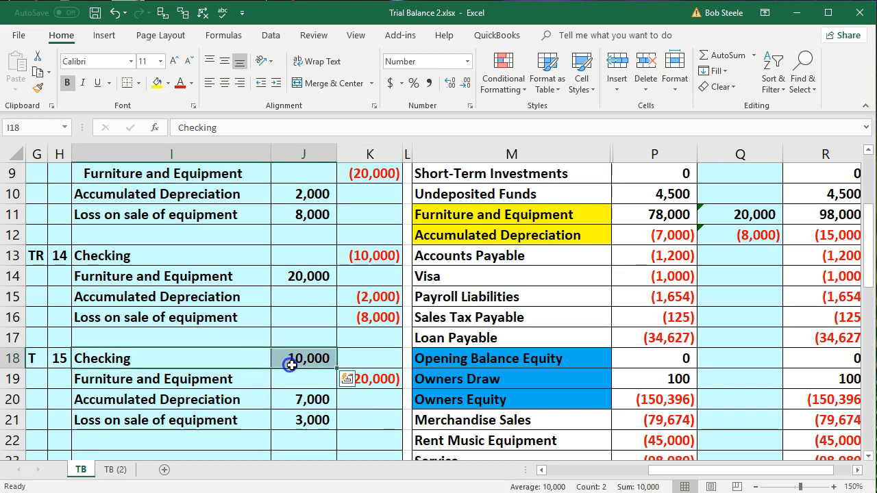
scroll(669, 339, "up", 3)
left_click(749, 257)
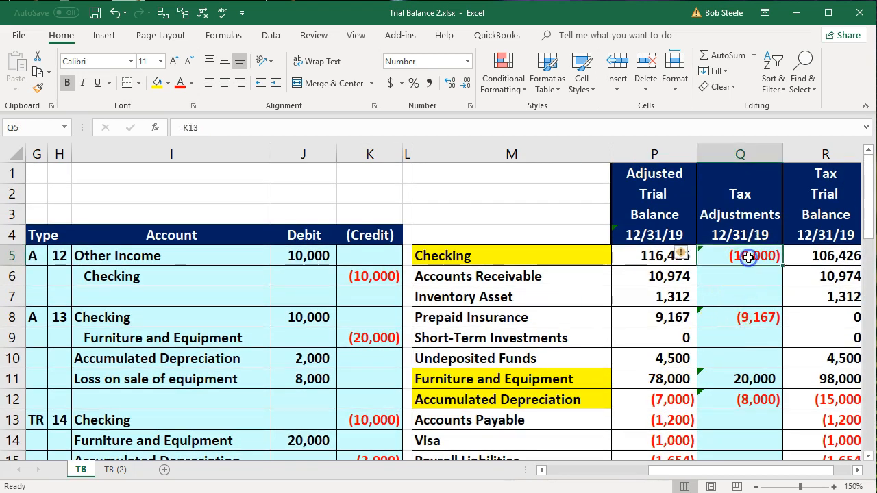
double_click(753, 256)
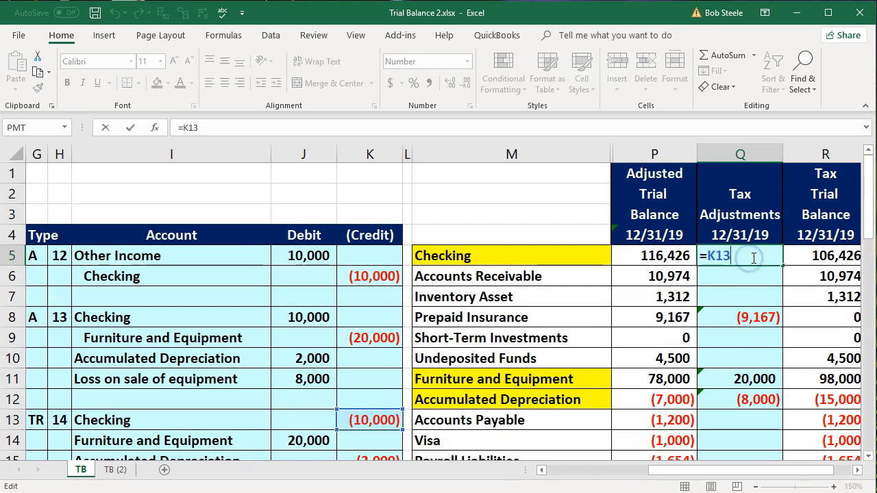
type("+")
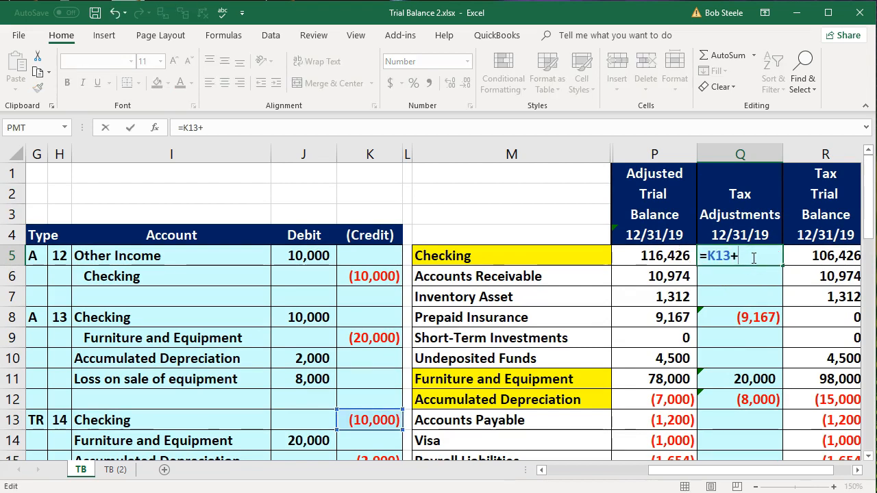
scroll(313, 277, "down", 3)
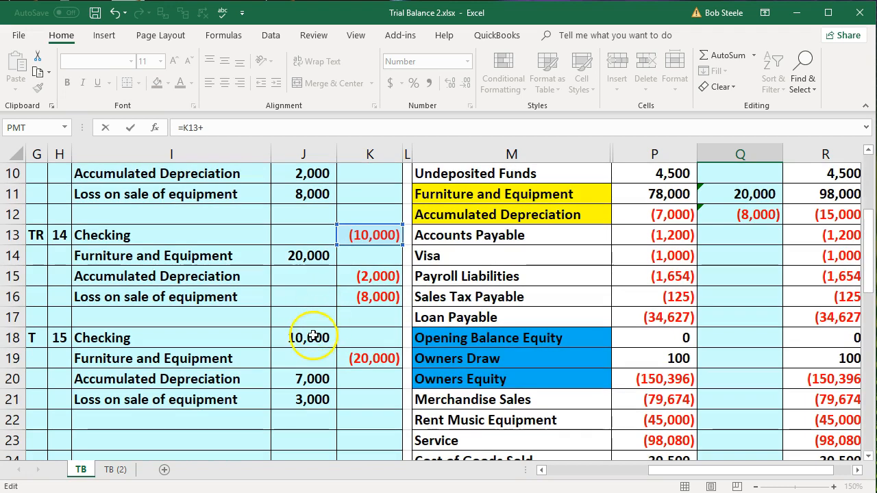
left_click(313, 336)
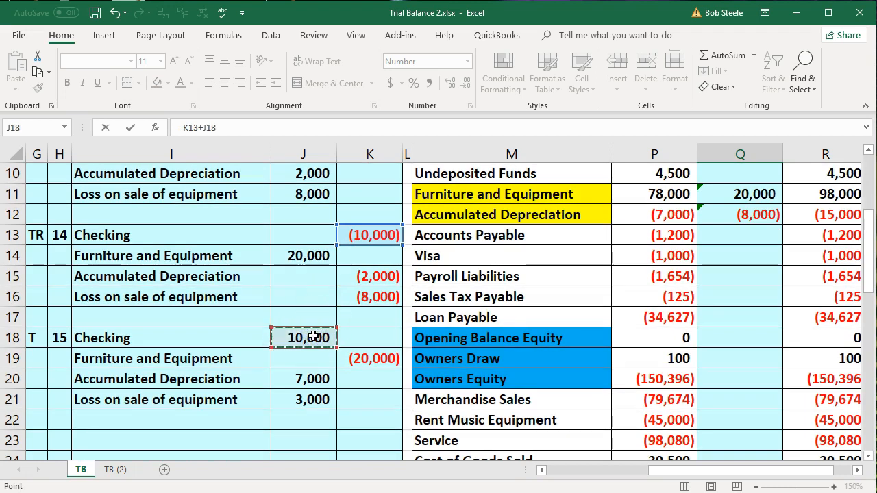
key("Return")
- Add entry 15's credit to the Furniture and Equipment tax adjustment in Q11, making the formula =J14+K19
scroll(313, 337, "down", 1)
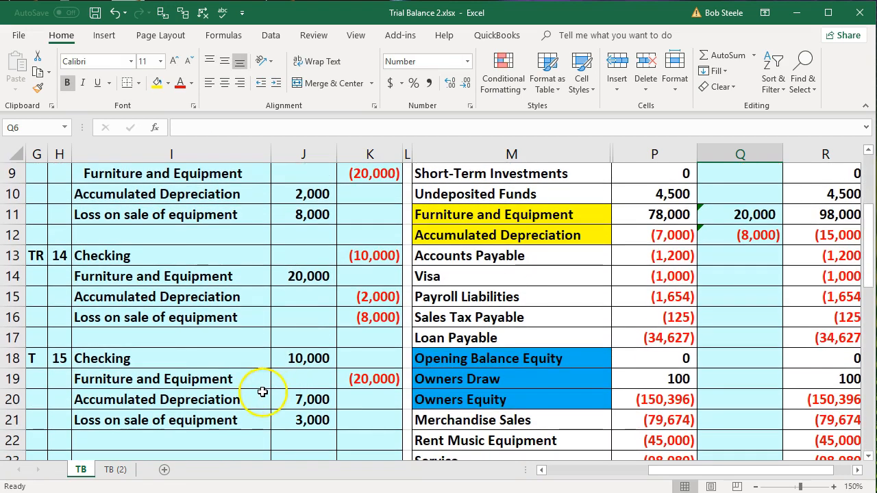
scroll(492, 317, "up", 1)
left_click(505, 278)
left_click_drag(611, 277, 731, 274)
left_click(731, 275)
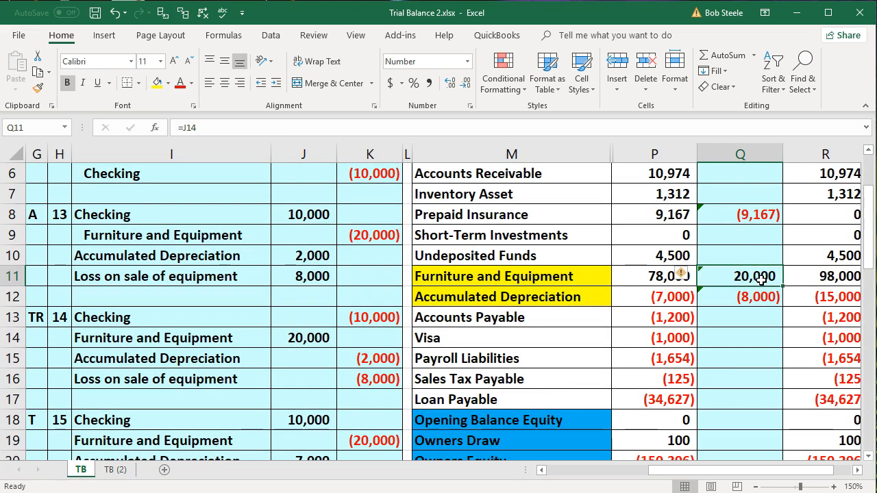
double_click(758, 279)
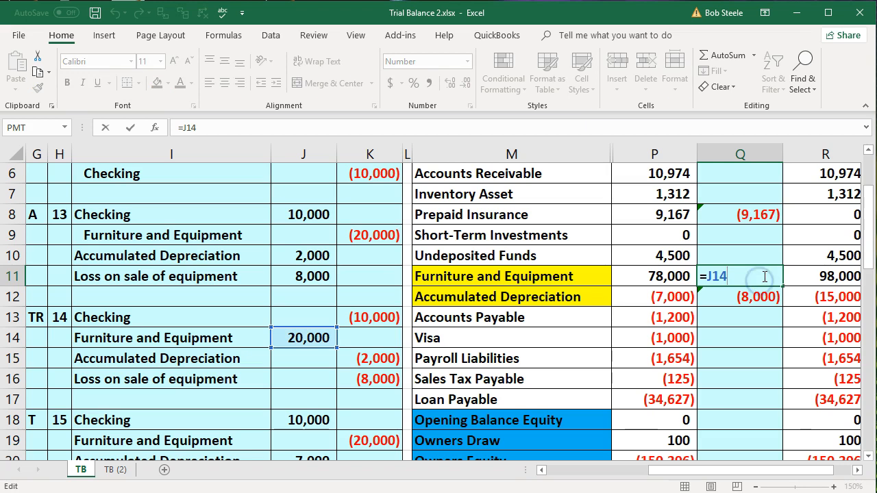
type("+")
scroll(637, 289, "down", 1)
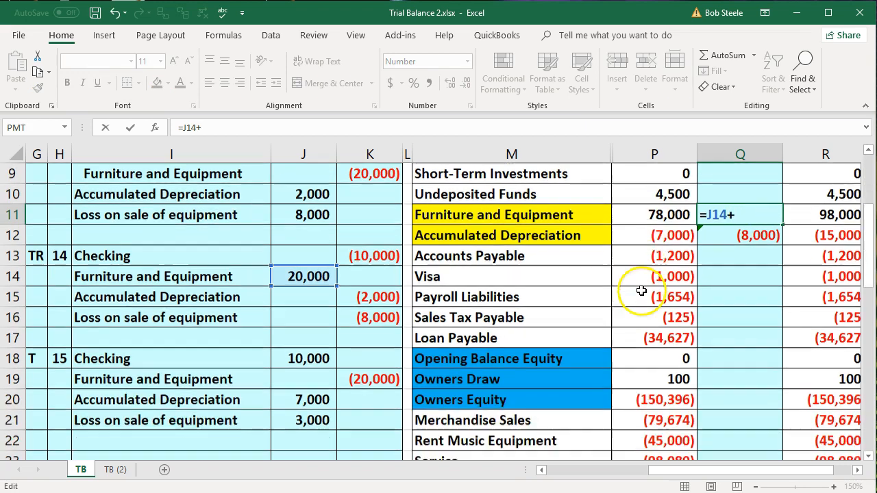
left_click(378, 383)
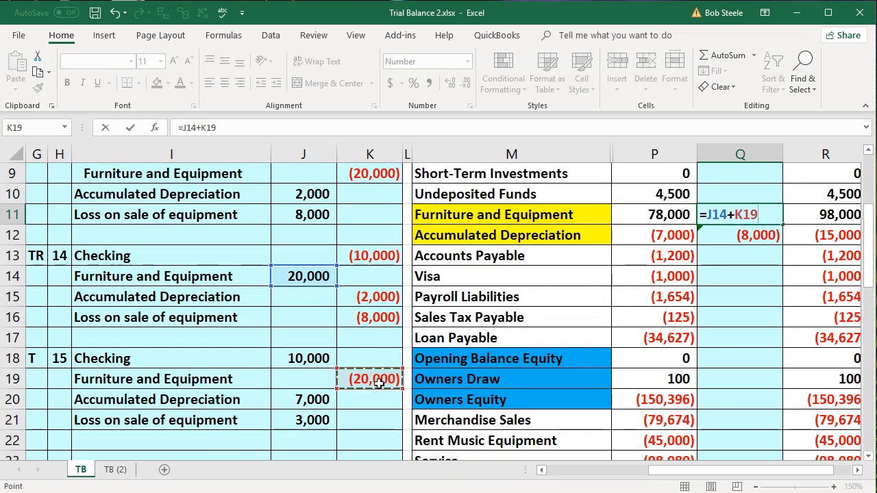
key("Return")
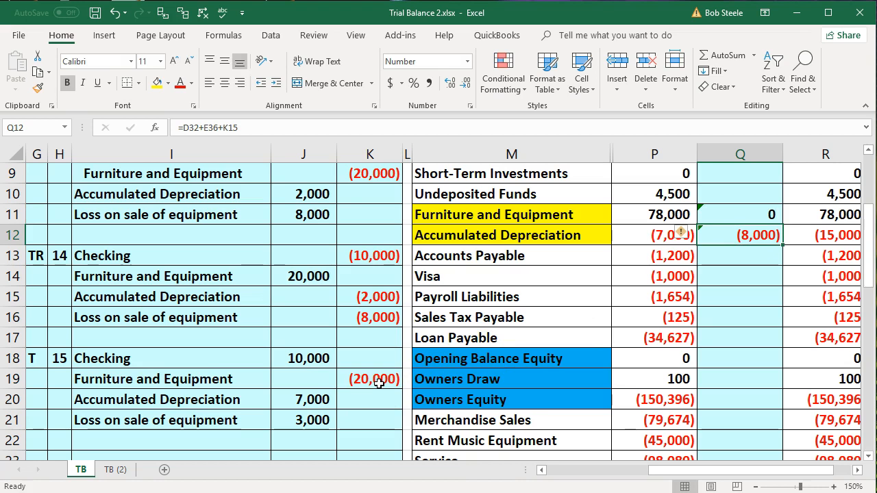
- Add entry 15's debit to the Accumulated Depreciation tax adjustment in Q12, making the formula =D32+E36+K15+J20
left_click(583, 235)
left_click(751, 235)
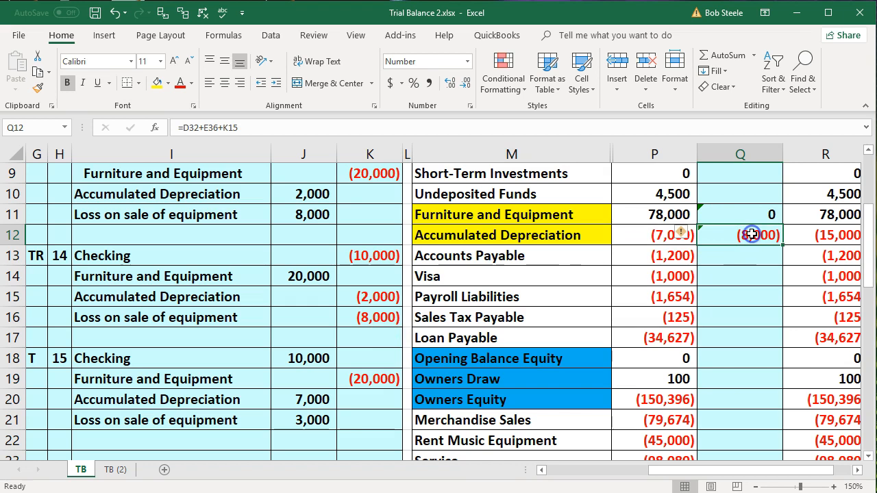
double_click(751, 234)
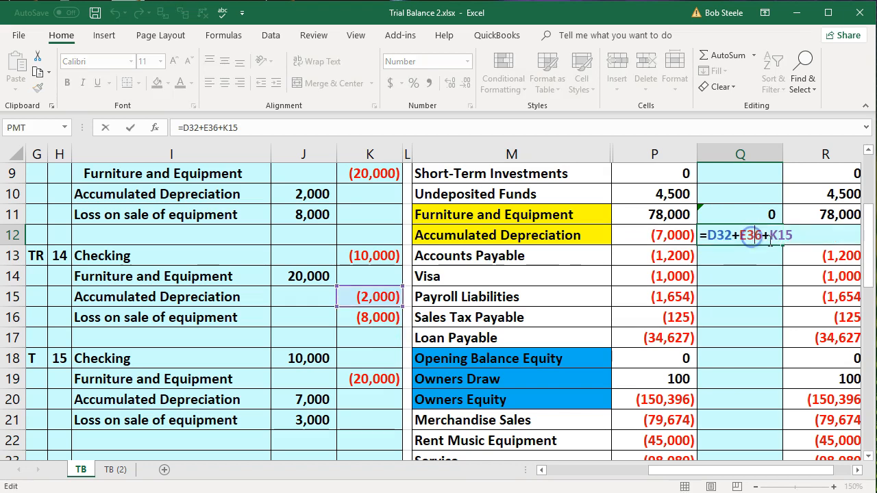
type("+")
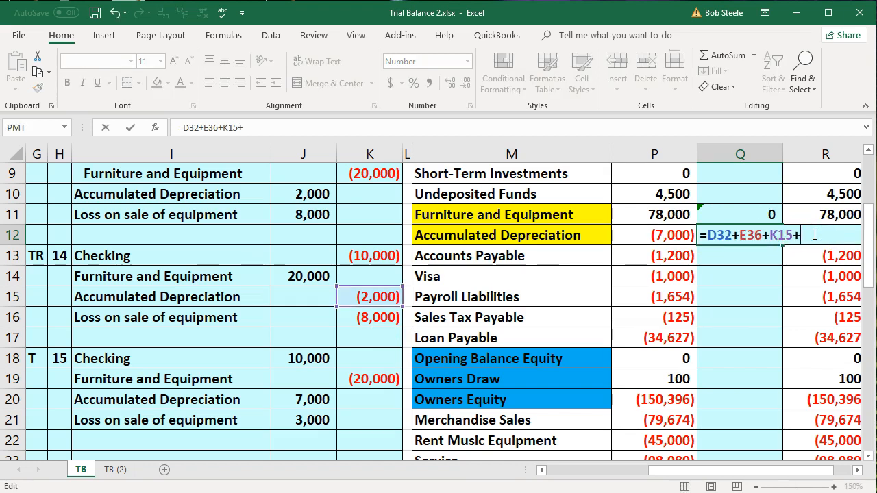
left_click(318, 397)
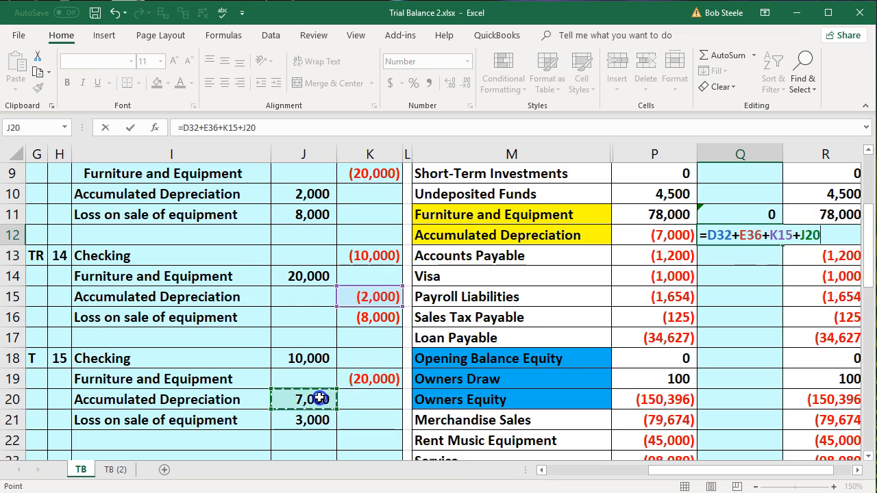
key("Return")
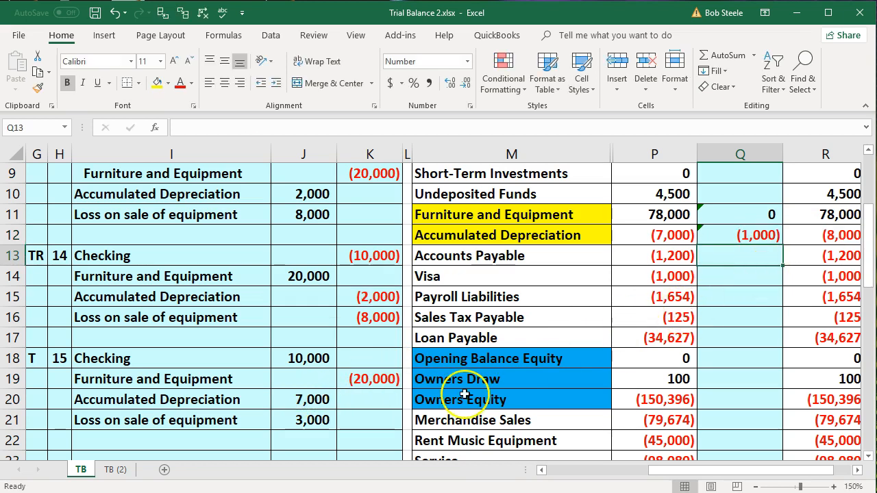
- Add entry 15's loss to the Loss on sale of equipment tax adjustment in Q41, making the formula =K16+J21
scroll(444, 398, "down", 1)
scroll(444, 399, "down", 6)
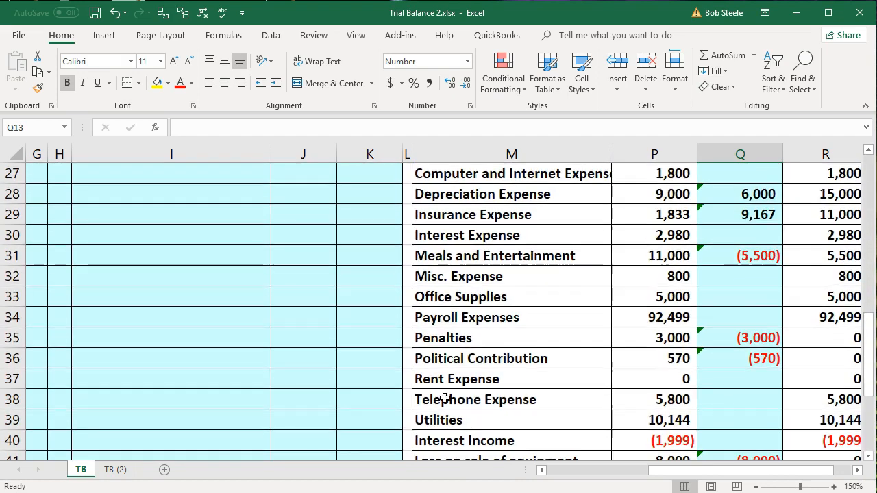
scroll(443, 399, "down", 1)
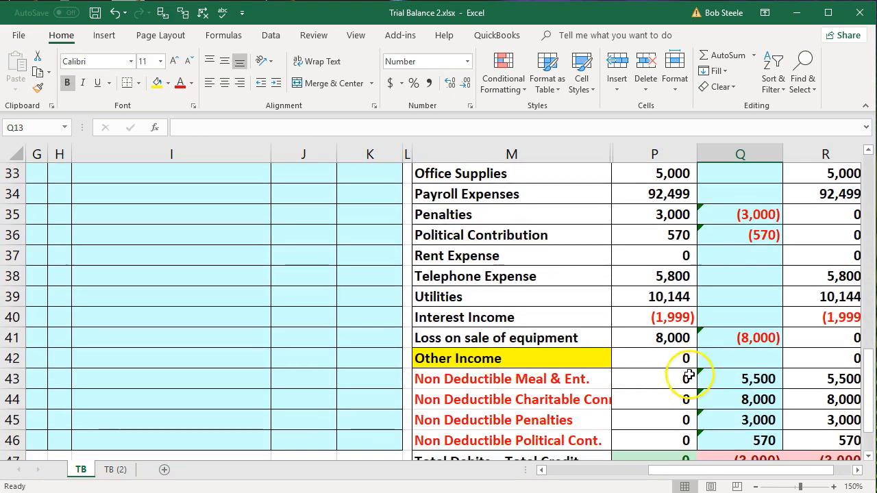
left_click(746, 338)
double_click(754, 336)
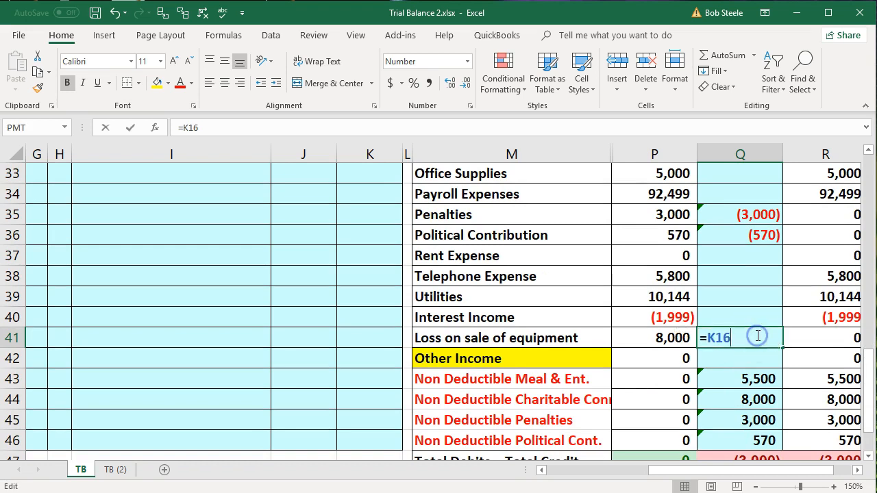
type("+")
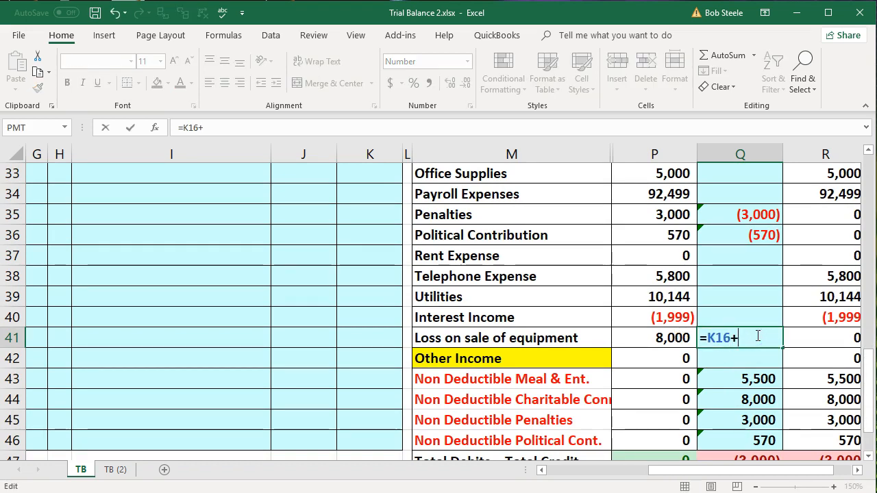
scroll(320, 351, "down", 2)
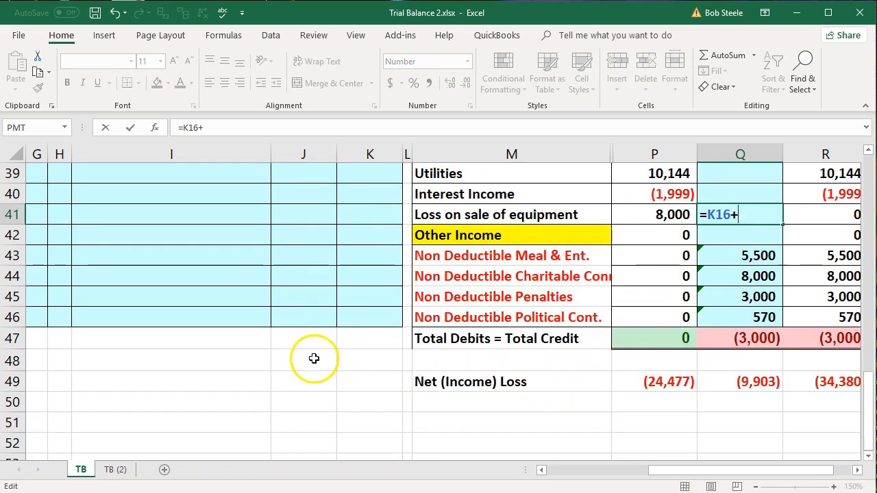
scroll(313, 358, "up", 3)
scroll(313, 358, "up", 5)
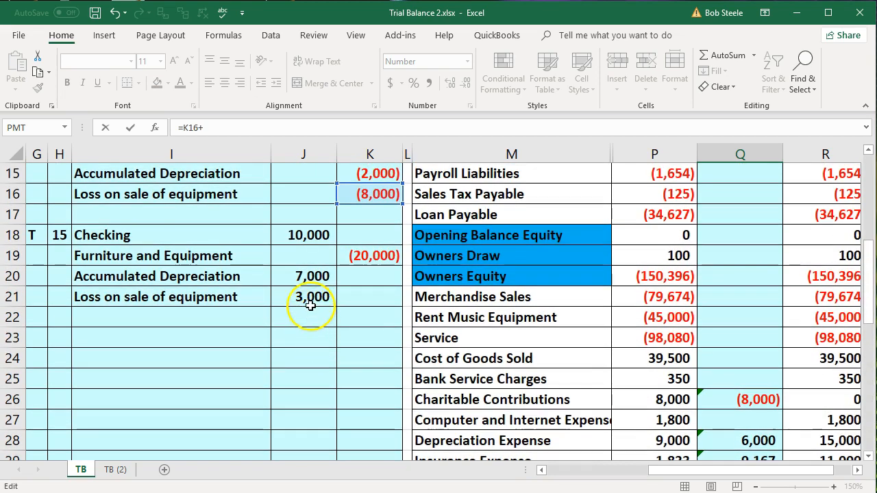
left_click(309, 302)
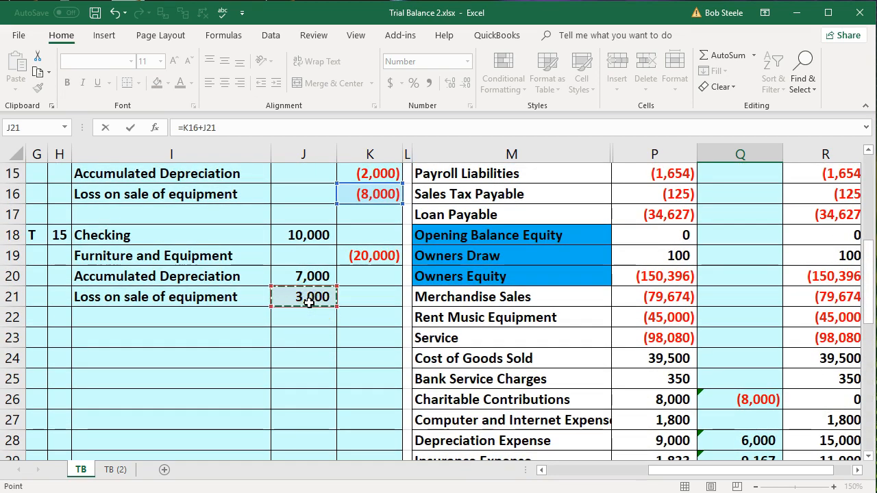
key("Return")
- Check the Total Debits = Total Credit and Net (Income) Loss rows across the adjusted, adjustments and tax columns
key("Right")
key("Right")
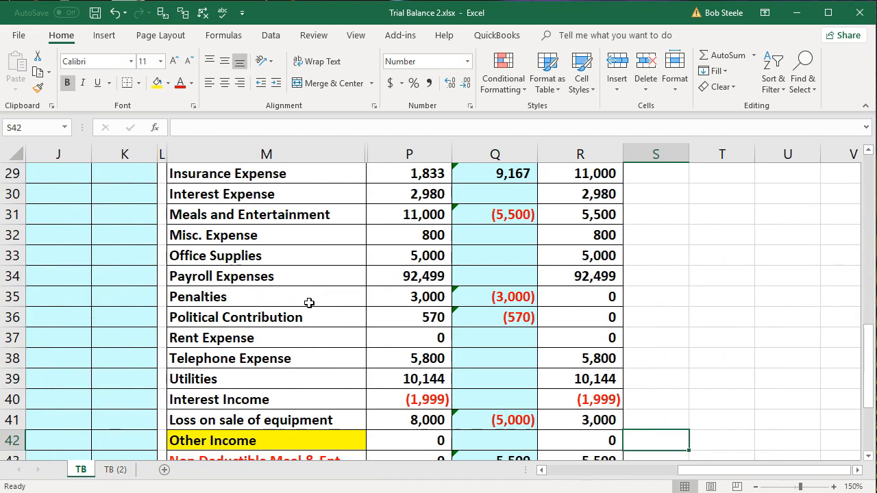
scroll(308, 302, "down", 3)
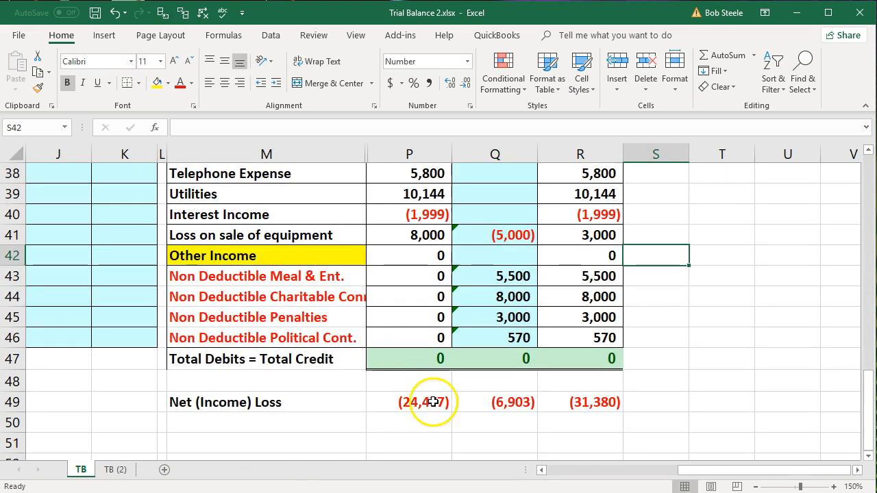
left_click_drag(694, 471, 603, 473)
scroll(281, 395, "up", 11)
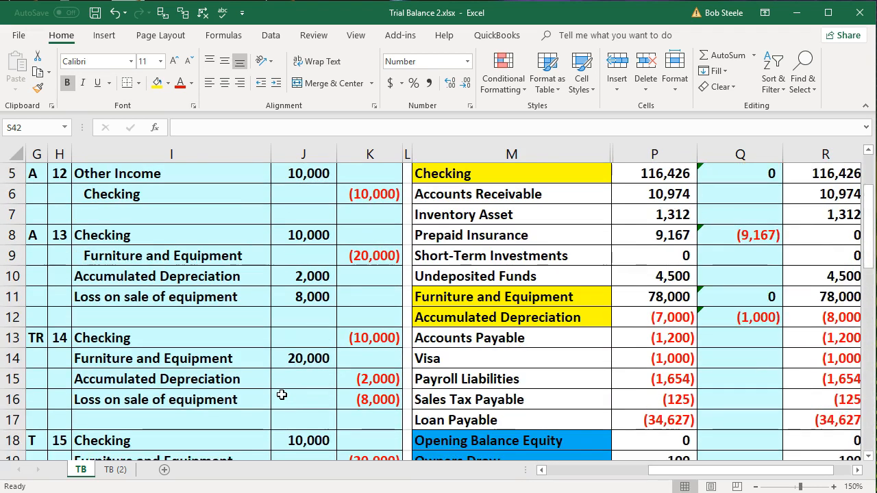
- Review journal entries 12 through 15 in order, from the Other Income adjustment to the tax-basis equipment sale
scroll(281, 395, "up", 1)
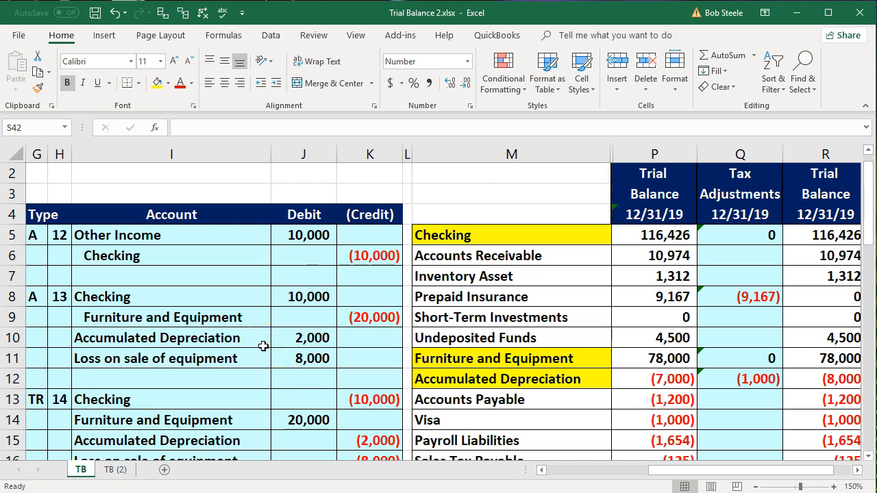
left_click(150, 277)
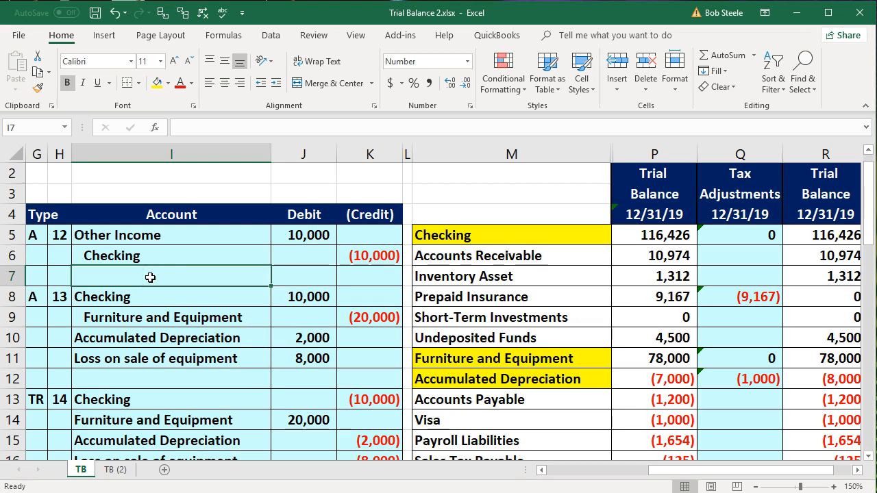
left_click(144, 279)
scroll(203, 275, "down", 1)
left_click(180, 318)
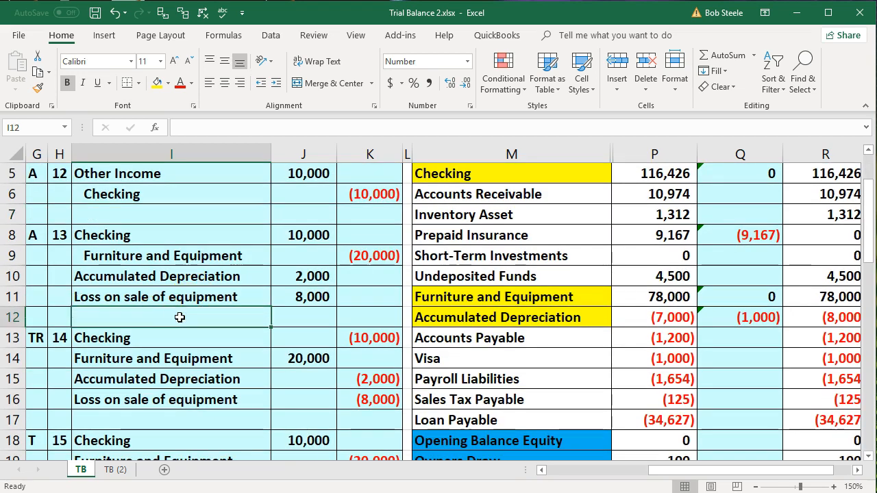
scroll(179, 318, "down", 1)
left_click(157, 352)
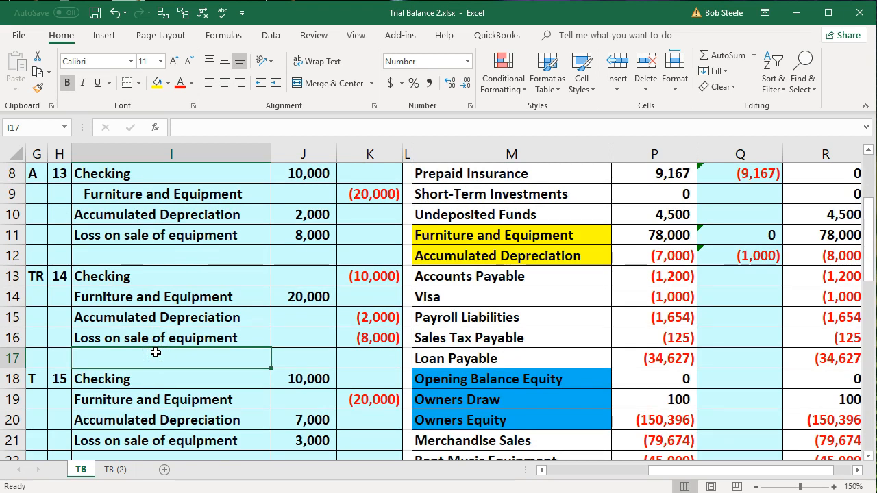
scroll(156, 352, "down", 1)
left_click(138, 397)
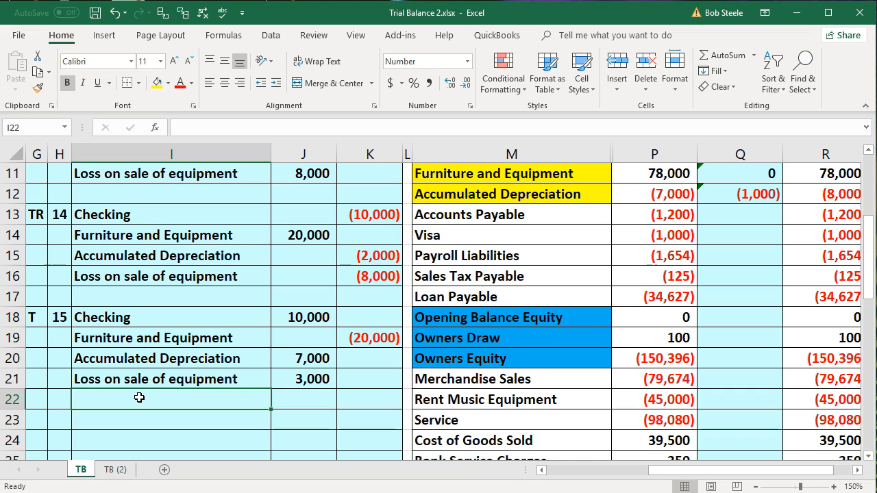
- Unhide columns N and O between account-name column M and trial balance column P
scroll(139, 398, "up", 3)
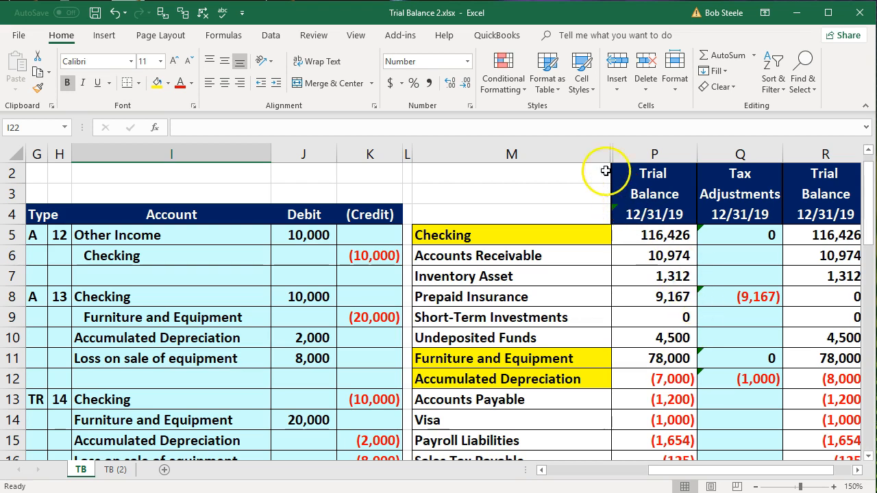
left_click_drag(589, 150, 630, 153)
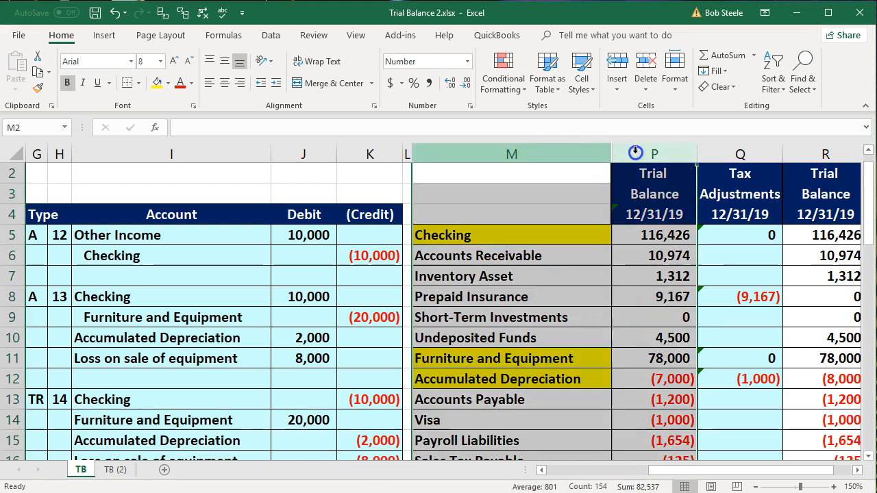
right_click(649, 197)
left_click(690, 390)
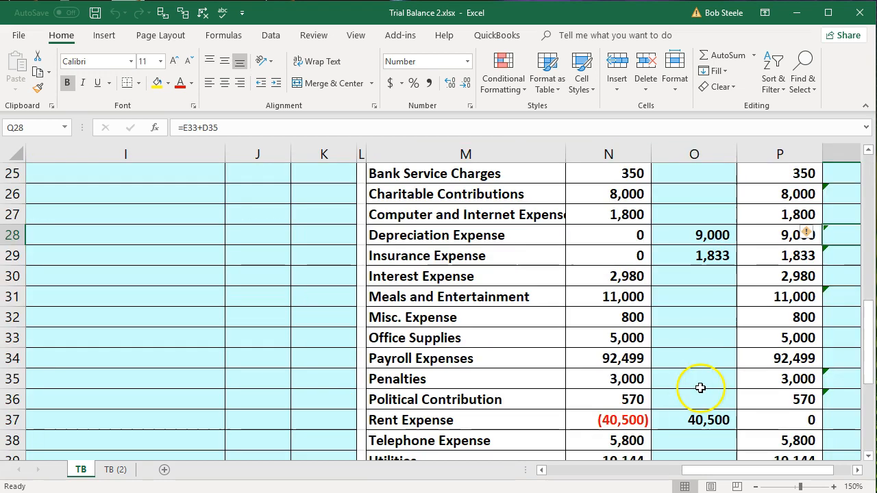
- Review the Tax Adjustments for the accounts in Q5:Q10 beside the unhidden columns, checking the Prepaid Insurance formula in Q8
scroll(700, 388, "up", 7)
left_click(674, 296)
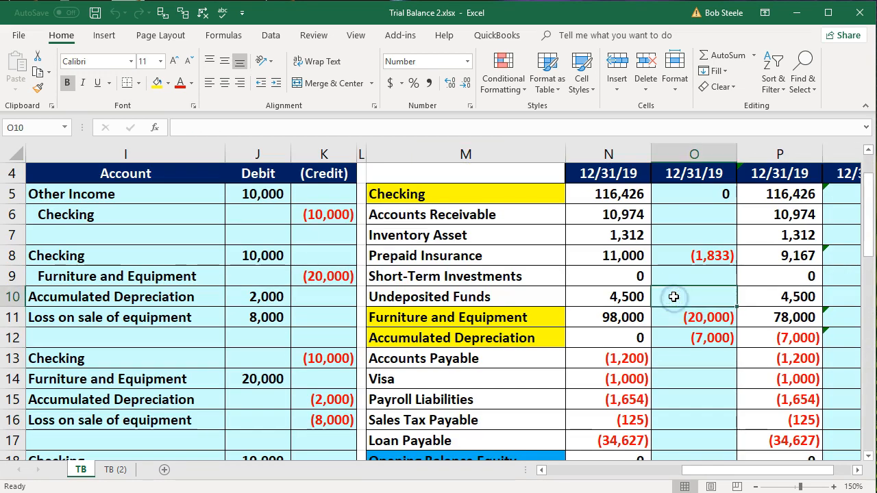
key("Right")
key("Right")
key("Right")
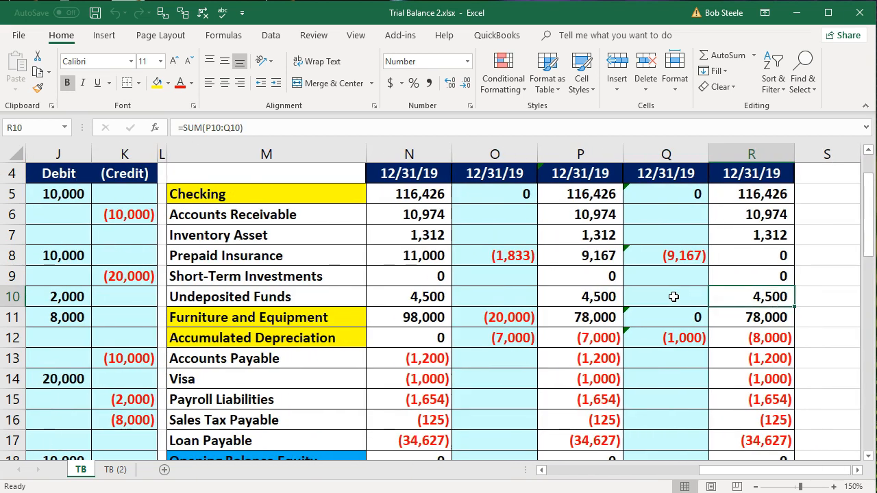
left_click_drag(671, 196, 689, 298)
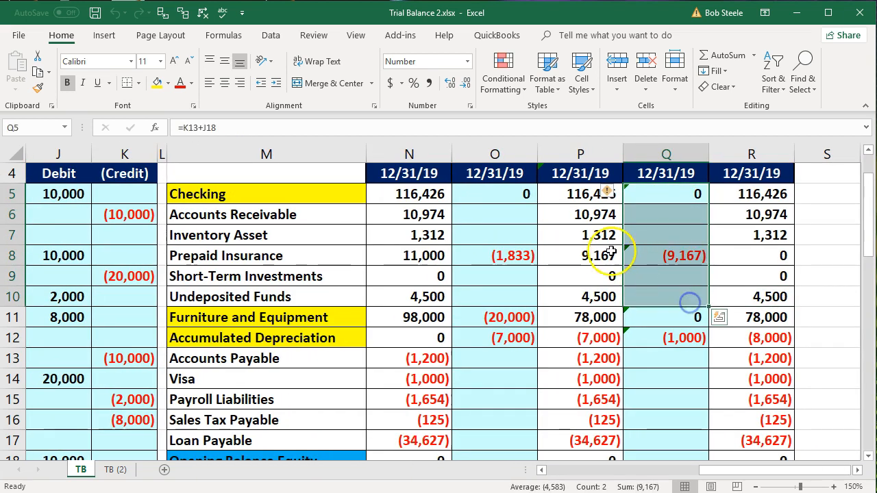
left_click(668, 256)
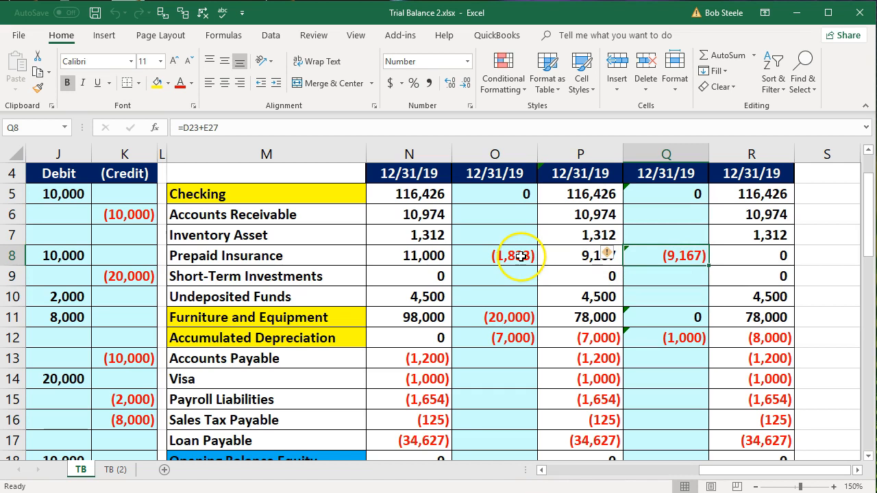
- Trace the precedents of the Accumulated Depreciation tax adjustment in Q12 back to journal entries 14 and 15
left_click(650, 337)
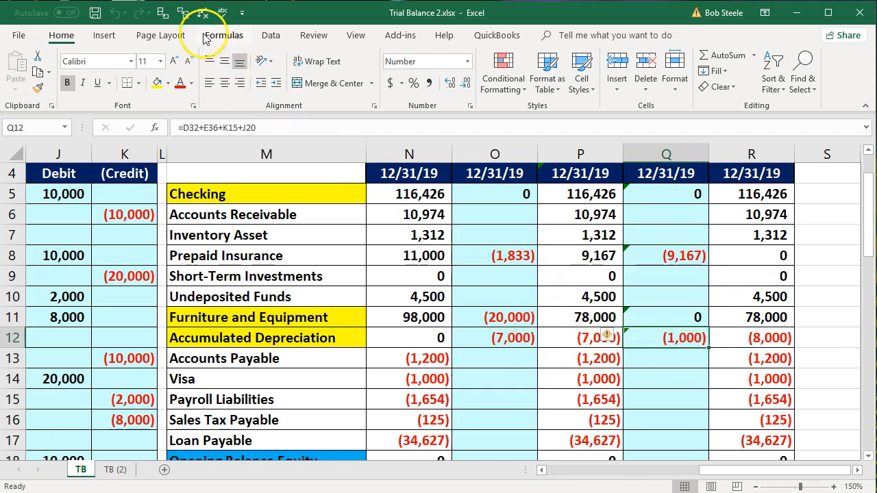
left_click(165, 13)
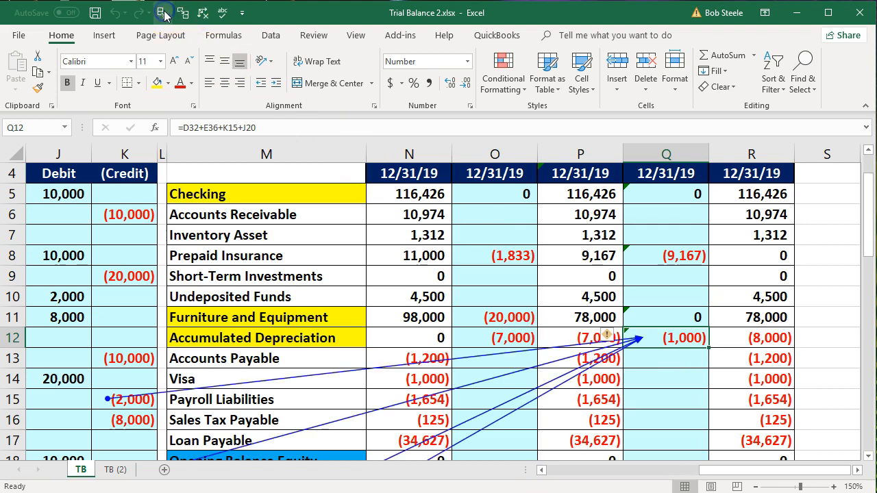
left_click_drag(738, 468, 694, 470)
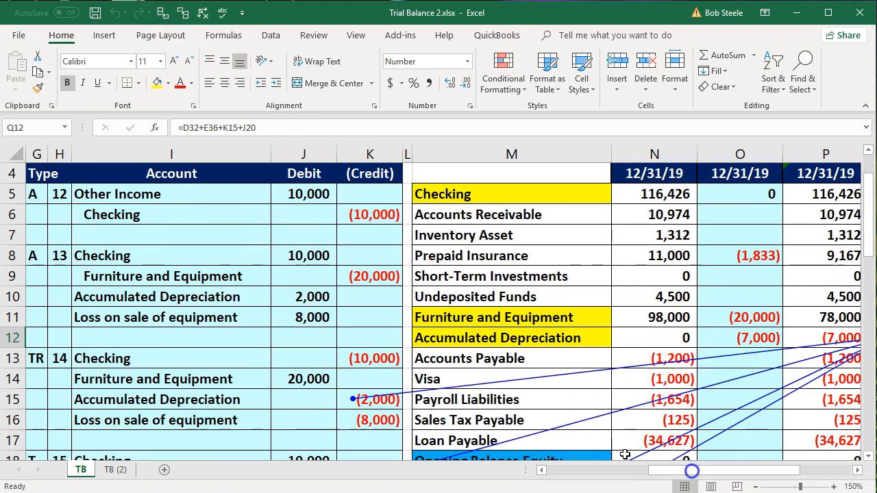
scroll(376, 391, "down", 2)
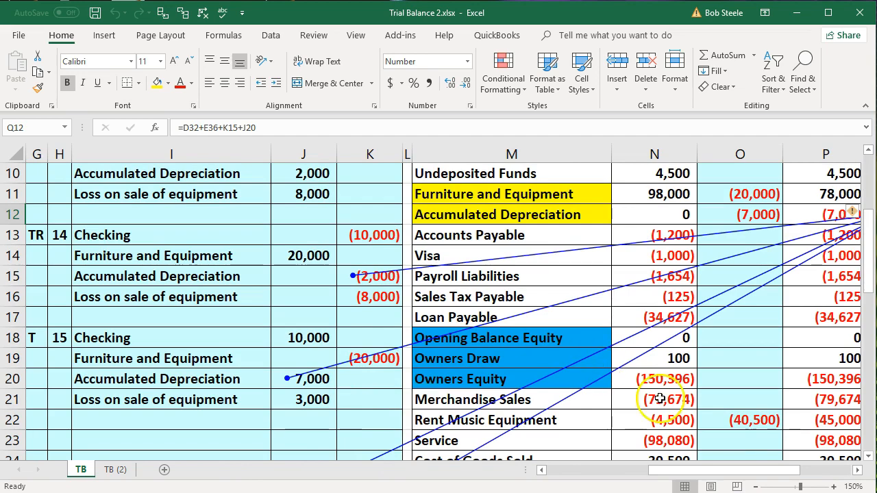
left_click(857, 470)
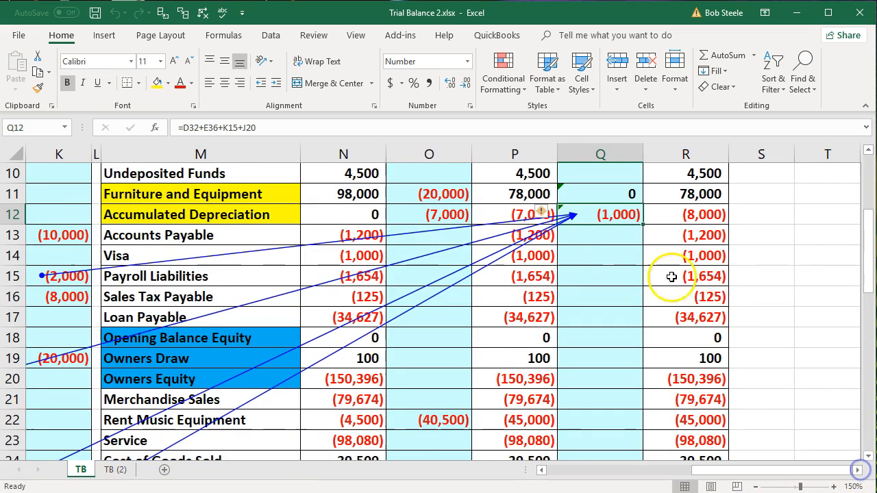
- Clear the earlier trace arrows and trace the precedents of the Loss on sale of equipment tax adjustment in Q41 to entries 14 and 15
scroll(628, 315, "down", 5)
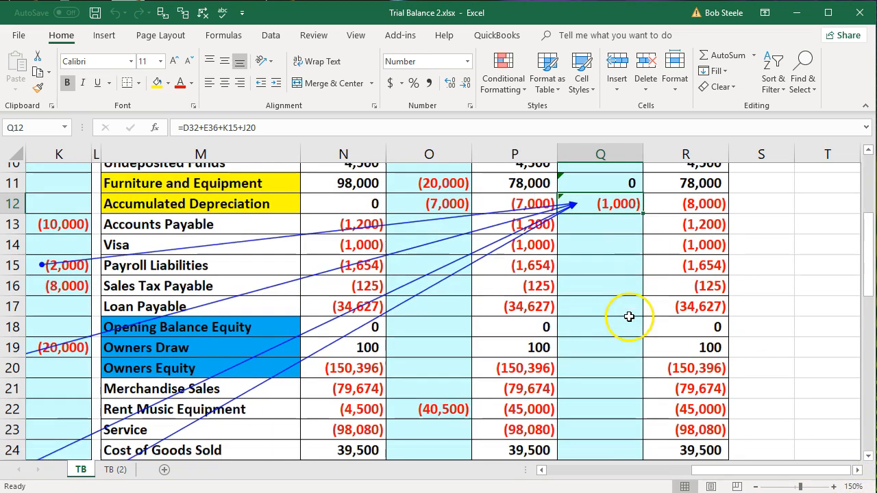
scroll(631, 321, "down", 4)
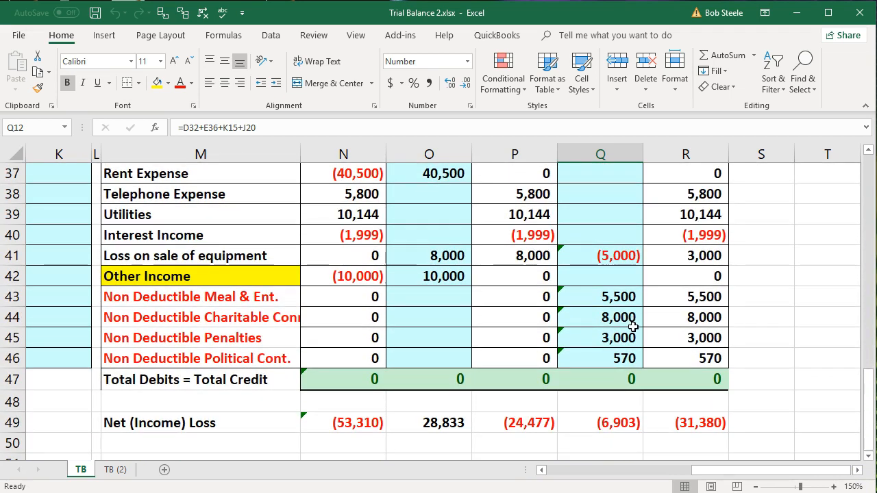
left_click(604, 259)
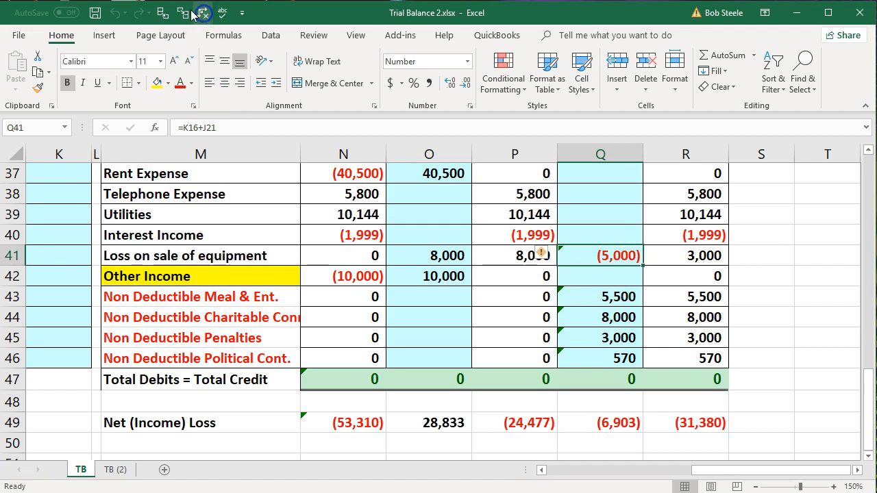
left_click(161, 13)
left_click_drag(783, 470, 622, 467)
scroll(489, 411, "up", 4)
scroll(489, 411, "up", 4)
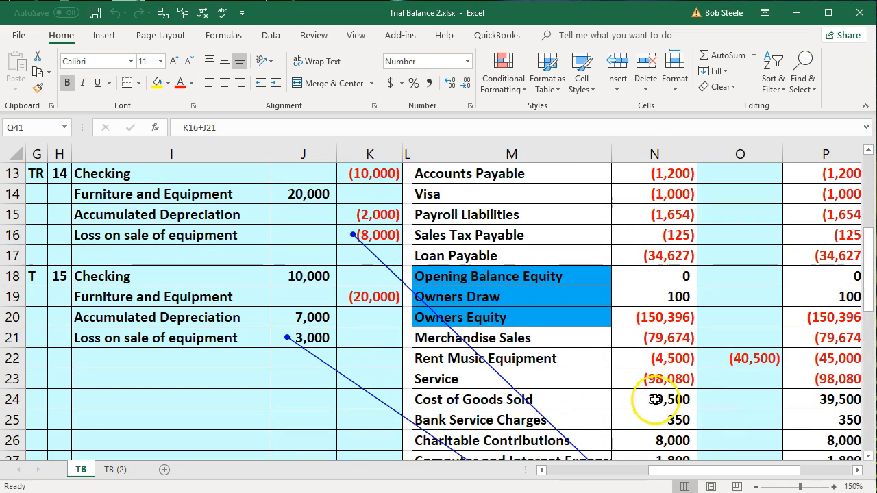
scroll(658, 383, "down", 6)
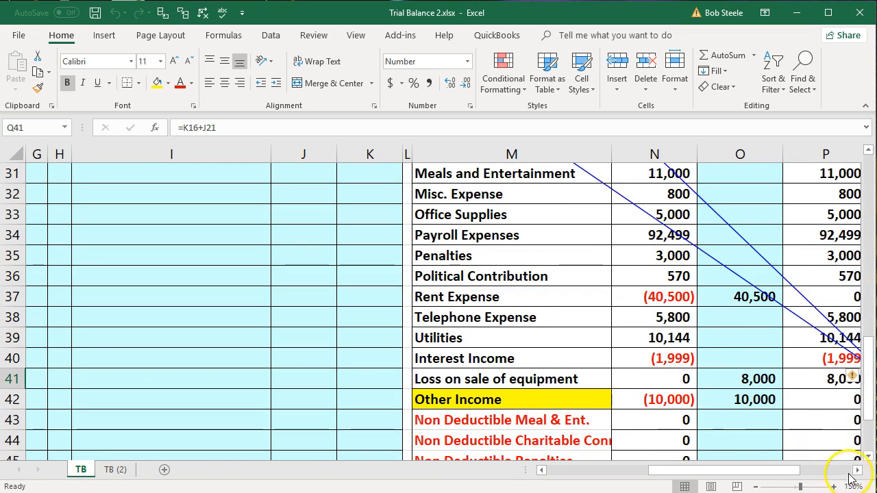
left_click(857, 470)
scroll(807, 427, "down", 2)
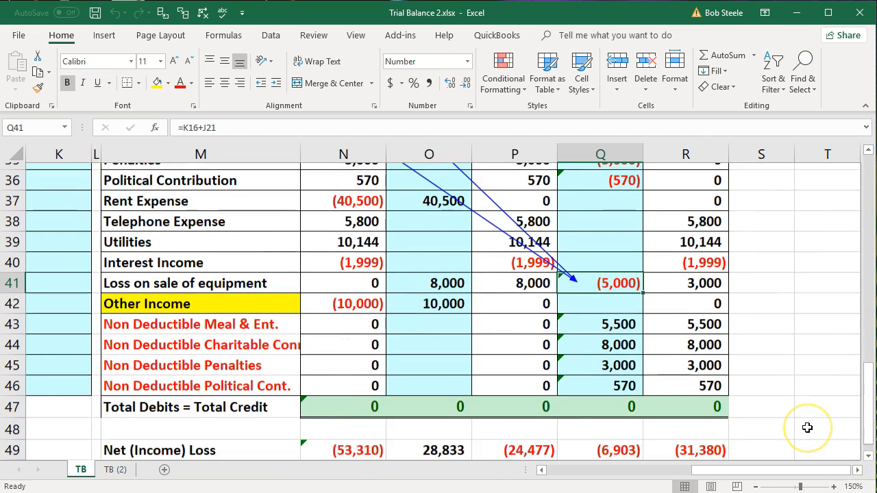